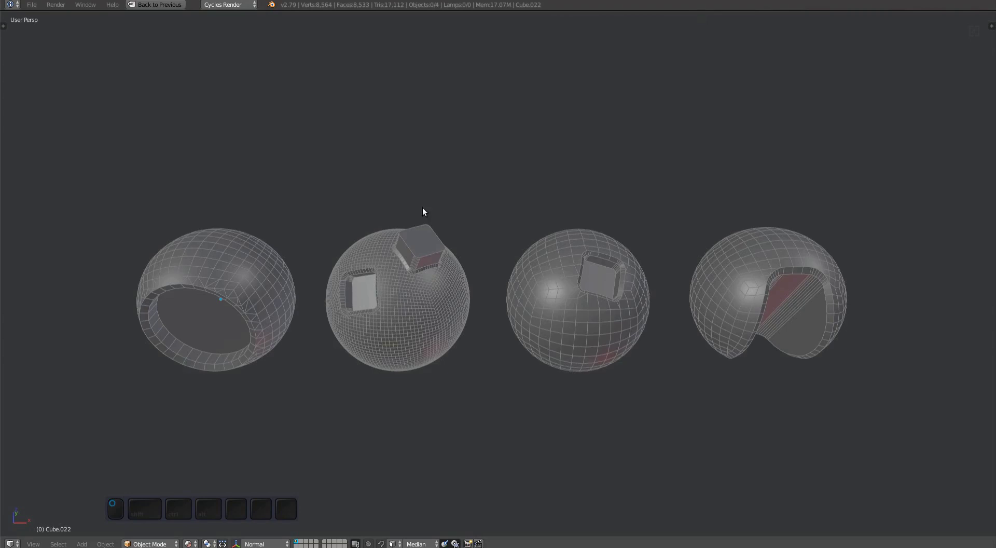
Step: Select the leftmost sphere with the round opening and open it in Edit Mode
click(265, 279)
key(f)
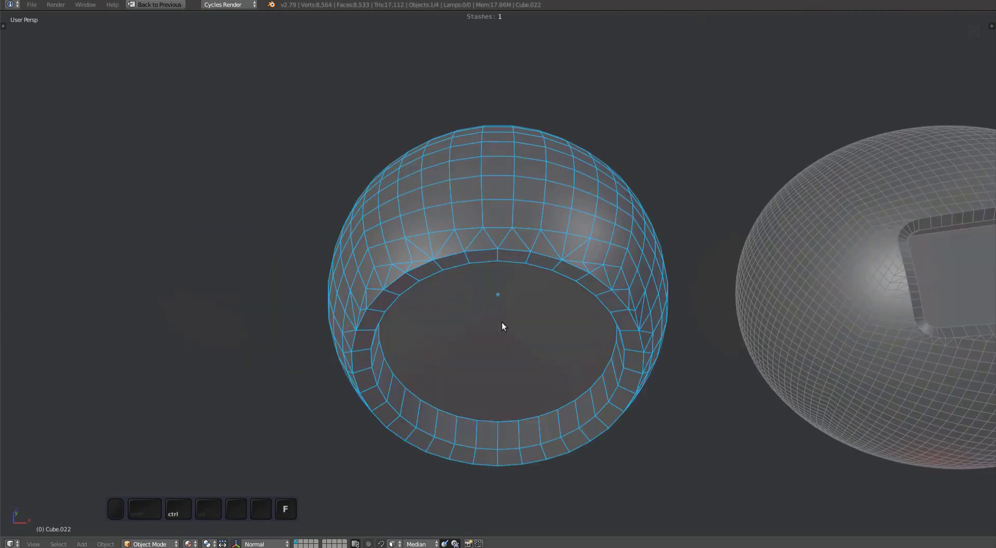
ctrl+middle_drag(503, 321, 527, 349)
key(Tab)
Step: Try to fuse the chamfer face loop around the opening with 6 segments and Projected Loops on
key(a)
alt+click(665, 303)
shift+middle_drag(666, 302, 663, 239)
key(y)
key(f)
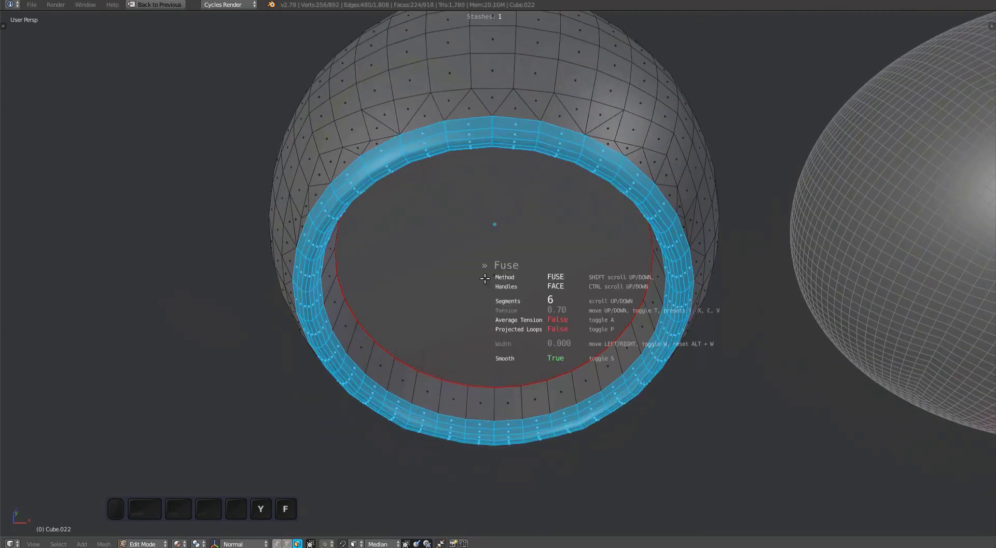
middle_drag(553, 264, 550, 311)
key(p)
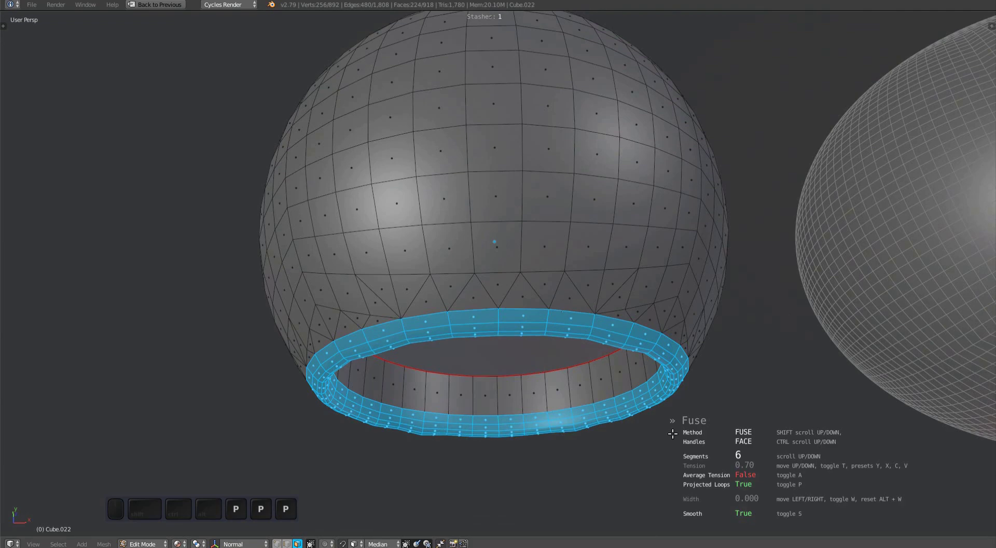
Step: Try other handles and the BRIDGE method with different tension presets on the fuse, and cancel it
ctrl+scroll(664, 420, up, 1)
ctrl+scroll(662, 417, down, 1)
shift+scroll(662, 417, up, 1)
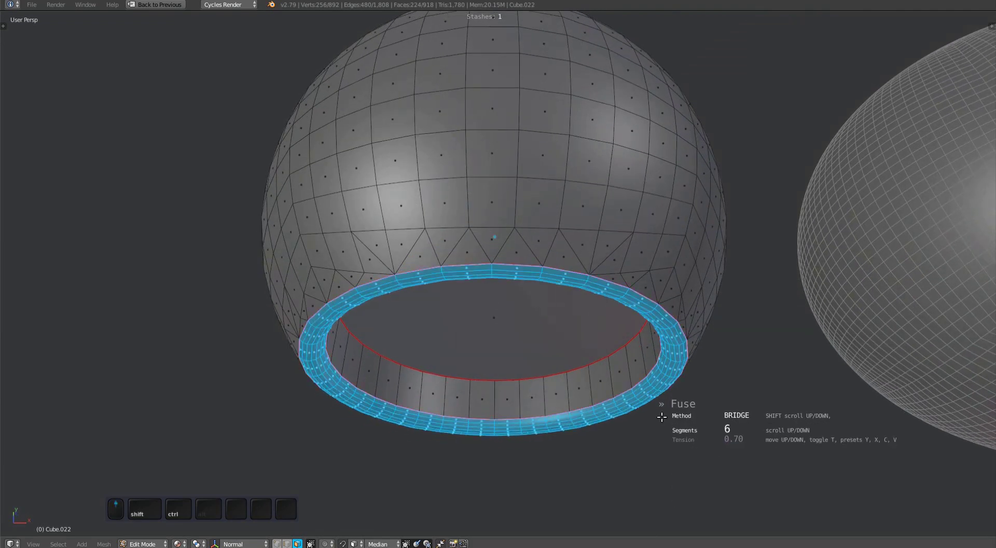
key(c)
key(v)
middle_drag(662, 414, 446, 299)
key(Escape)
Step: Offset the outer edge loop of the round opening, placing the new strip on side B
key(a)
right_click(462, 312)
ctrl+scroll(463, 312, up, 2)
key(ctrl+2)
shift+middle_drag(447, 298, 394, 284)
key(y)
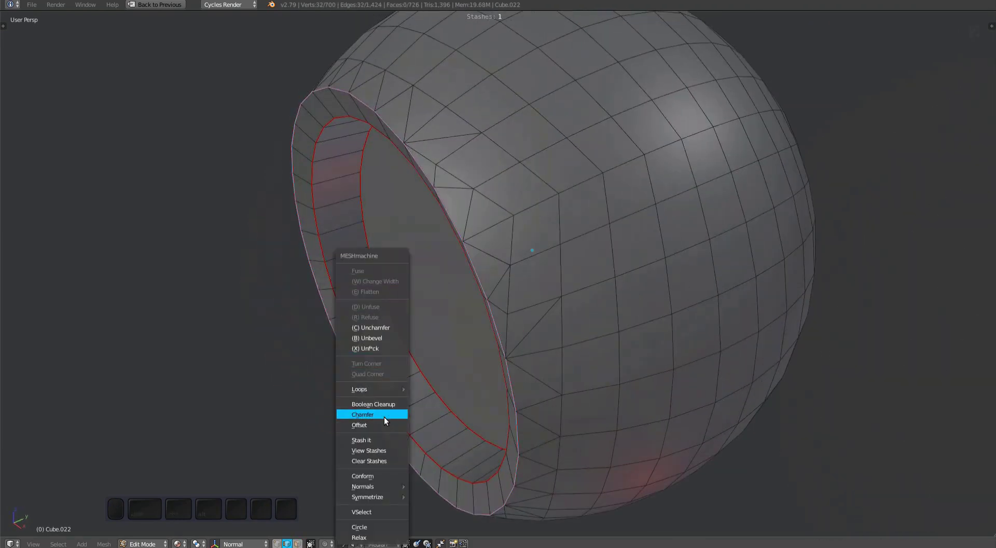
click(363, 425)
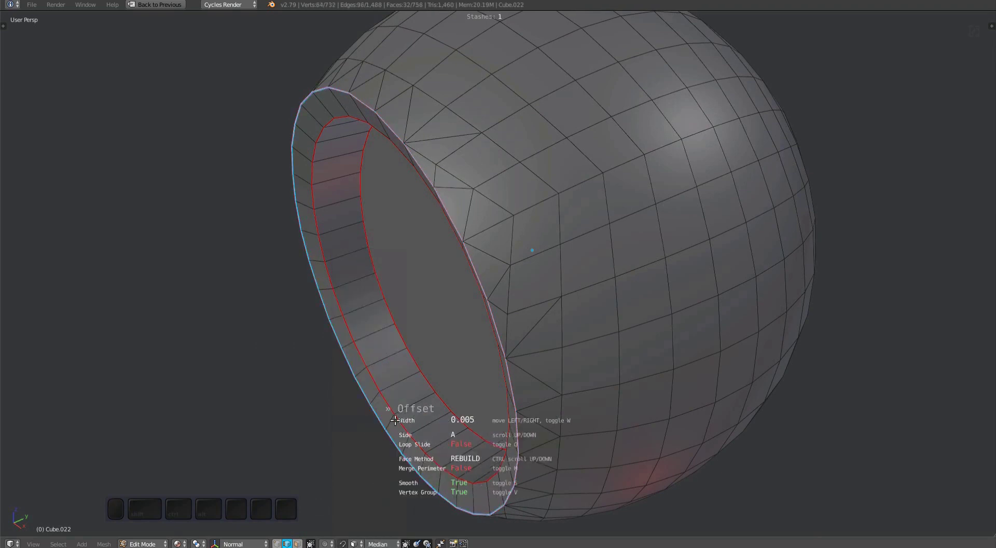
middle_drag(767, 274, 767, 332)
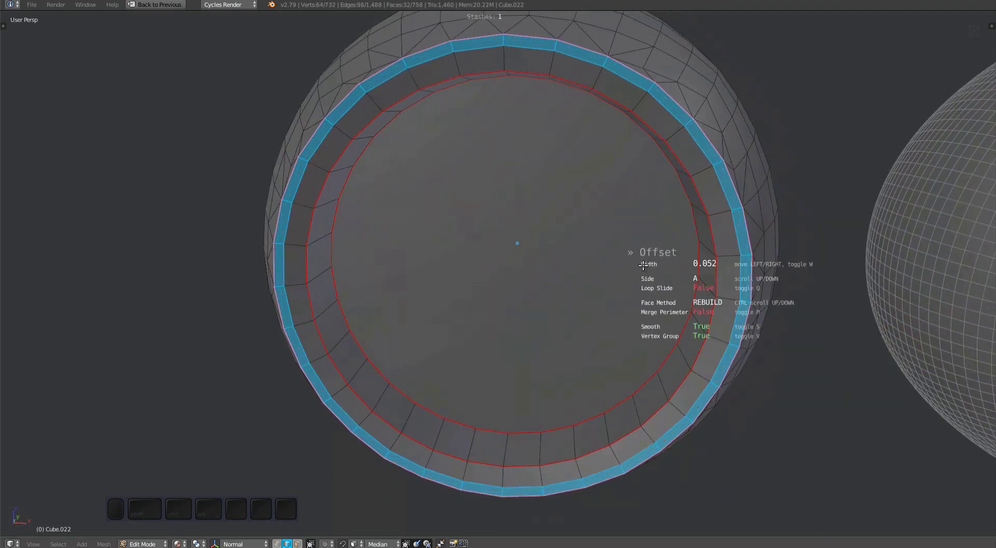
middle_drag(713, 267, 586, 277)
scroll(488, 285, up, 1)
middle_drag(489, 285, 475, 301)
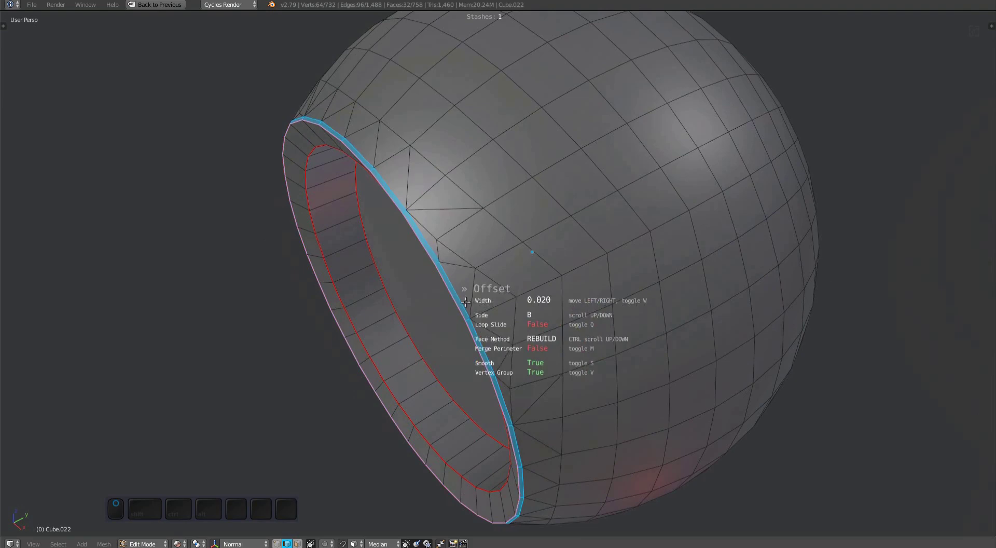
Step: Set the offset to a width of about 0.089 with face method REPLACE and reach 1, turn off Smooth and apply it
key(w)
mouse_move(592, 242)
middle_down()
mouse_move(620, 260)
mouse_move(588, 237)
middle_up()
middle_drag(554, 274, 469, 249)
alt+scroll(493, 260, up, 1)
key(w)
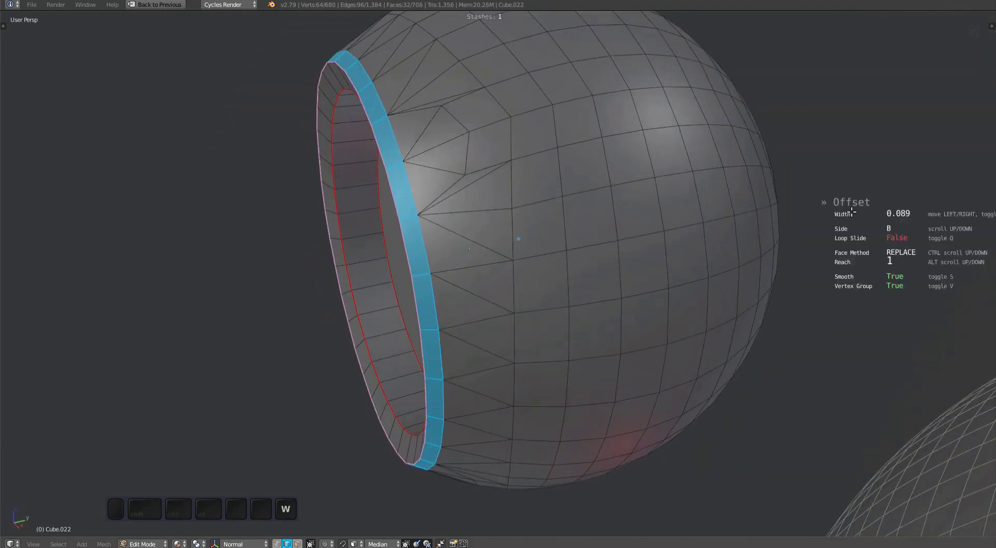
key(w)
middle_drag(306, 203, 518, 277)
key(s)
click(474, 255)
Step: Try to fuse the chamfer face loop of the opening with 6 segments, LOOP handles and another tension preset
key(a)
alt+shift+click(529, 161)
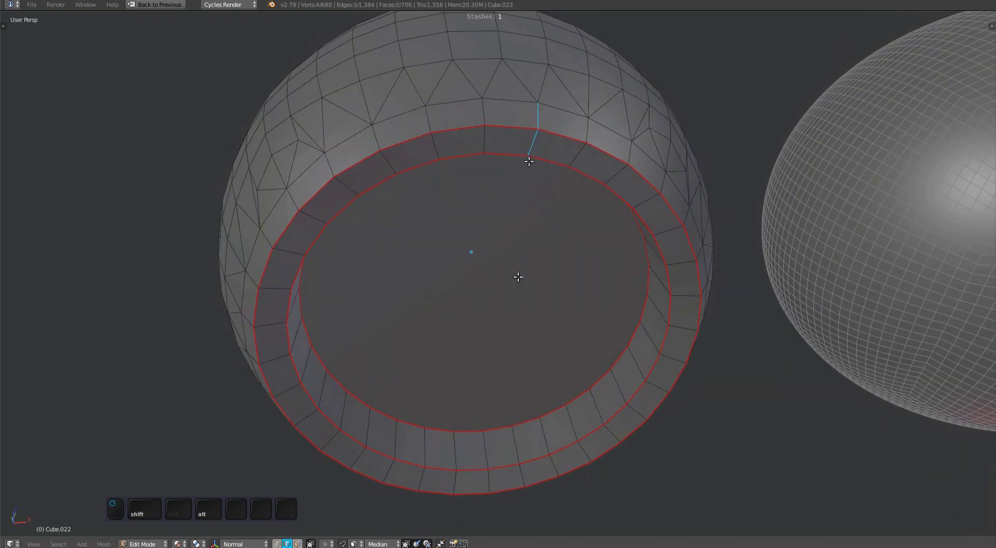
key(a)
key(a)
alt+shift+click(574, 153)
key(Page_Down)
shift+middle_drag(474, 360, 488, 314)
scroll(513, 397, up, 2)
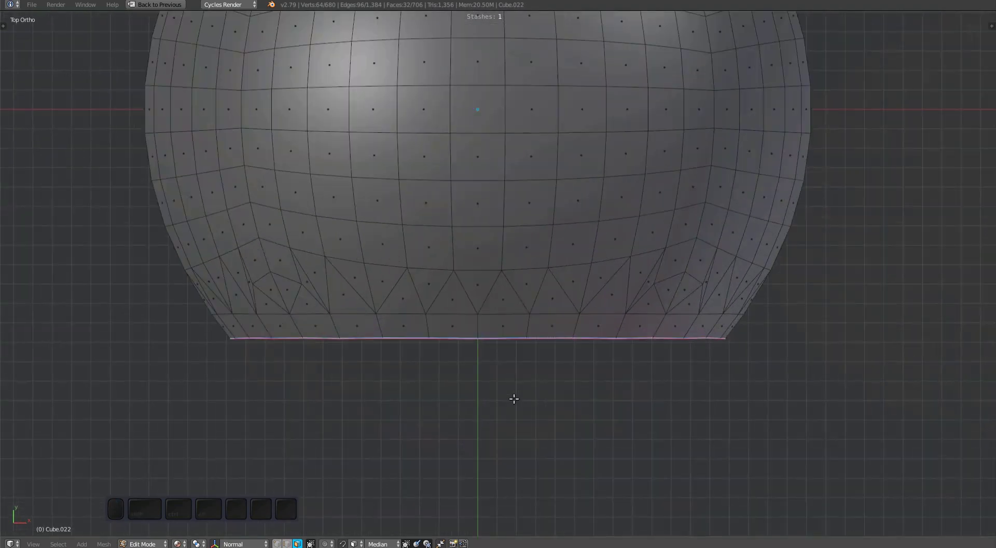
key(y)
key(f)
shift+scroll(514, 398, up, 1)
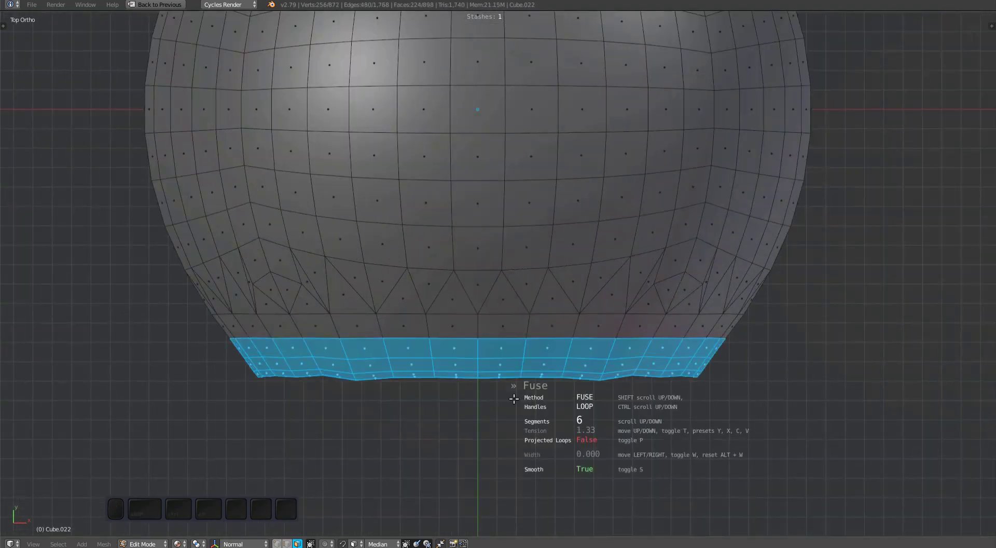
key(x)
key(Escape)
Step: Conform the new face loop just outside the chamfer to the stashed sphere surface
middle_drag(476, 387, 562, 278)
shift+middle_drag(562, 278, 571, 216)
scroll(573, 300, down, 2)
key(a)
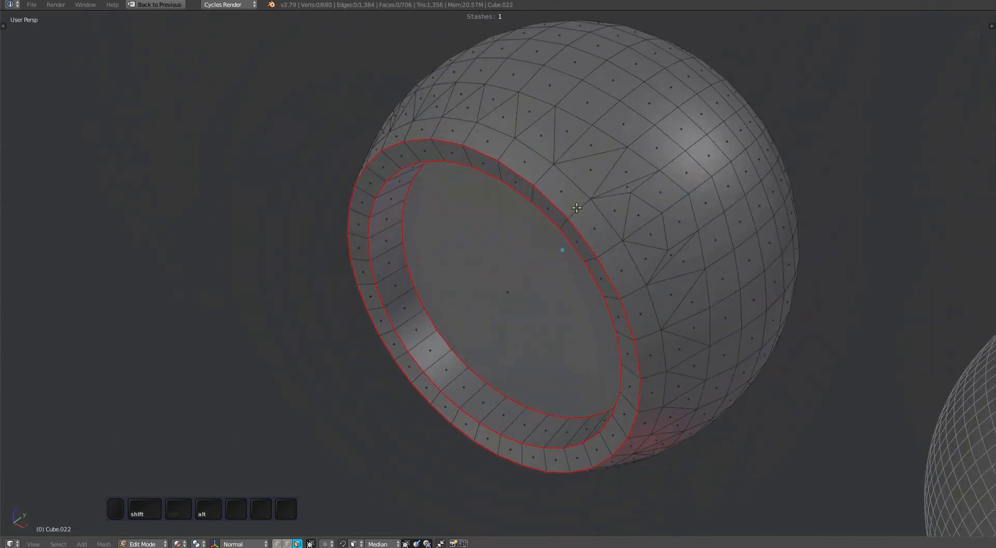
alt+right_click(577, 208)
key(y)
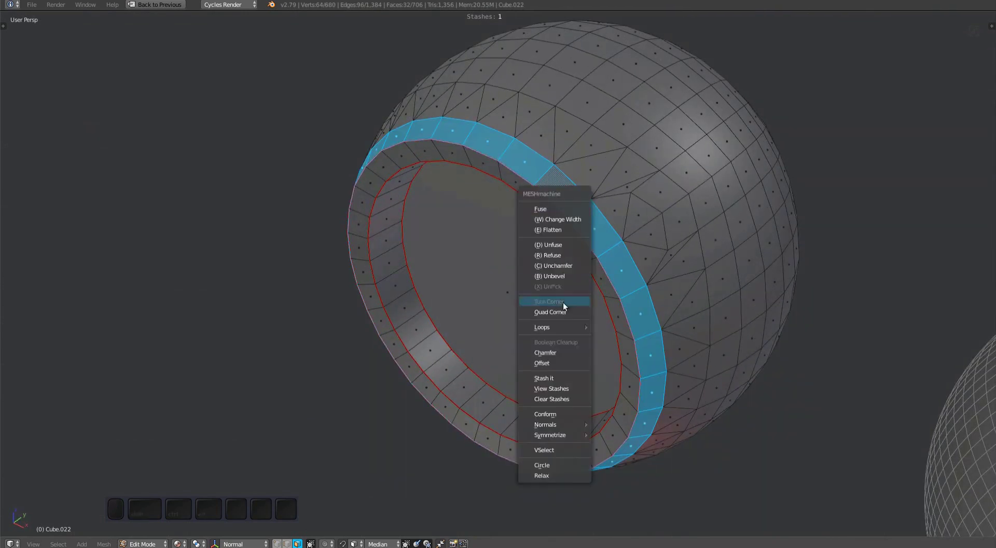
click(550, 416)
Step: Unchamfer the rim of the opening and reshape the resulting edge loop into a circle
middle_drag(551, 363, 500, 288)
key(y)
key(c)
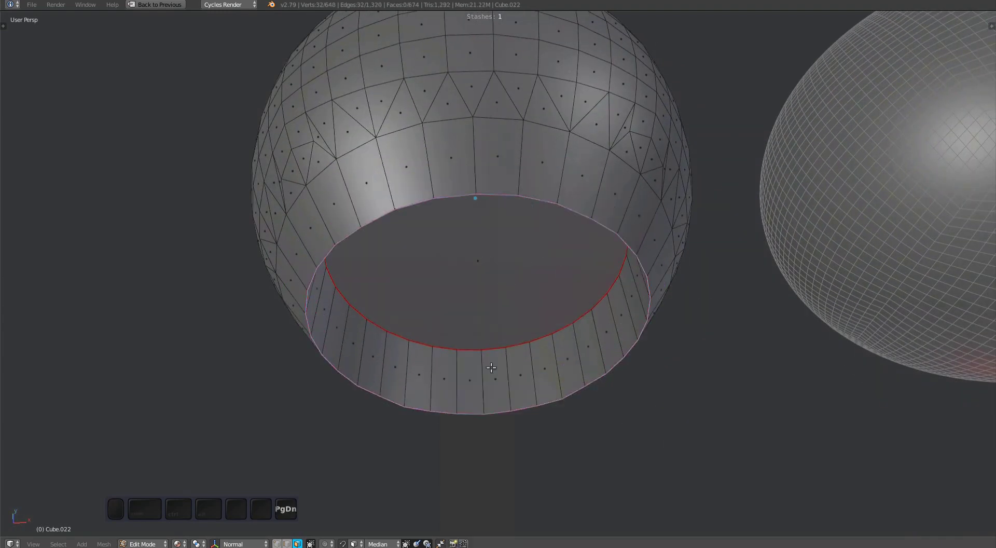
key(Page_Down)
shift+middle_drag(491, 368, 547, 324)
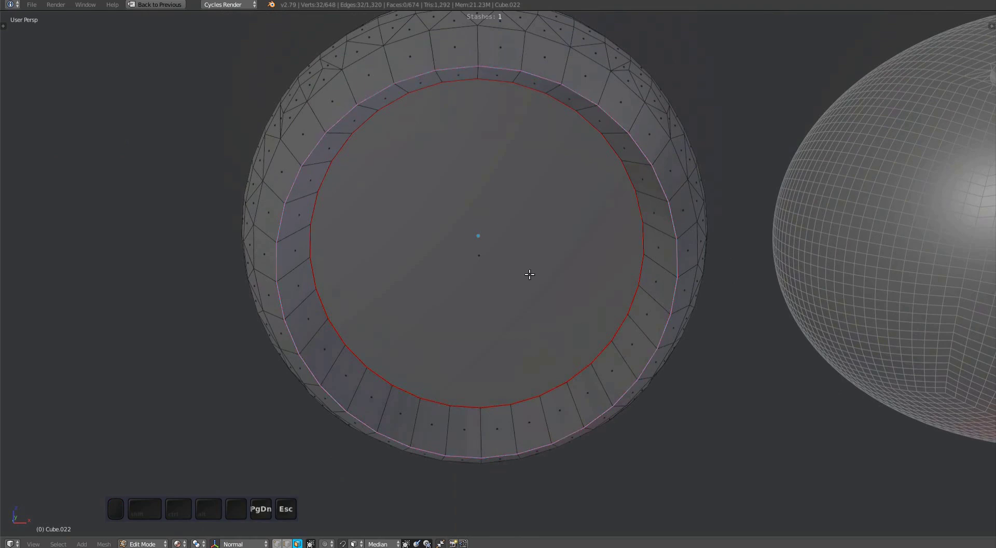
key(y)
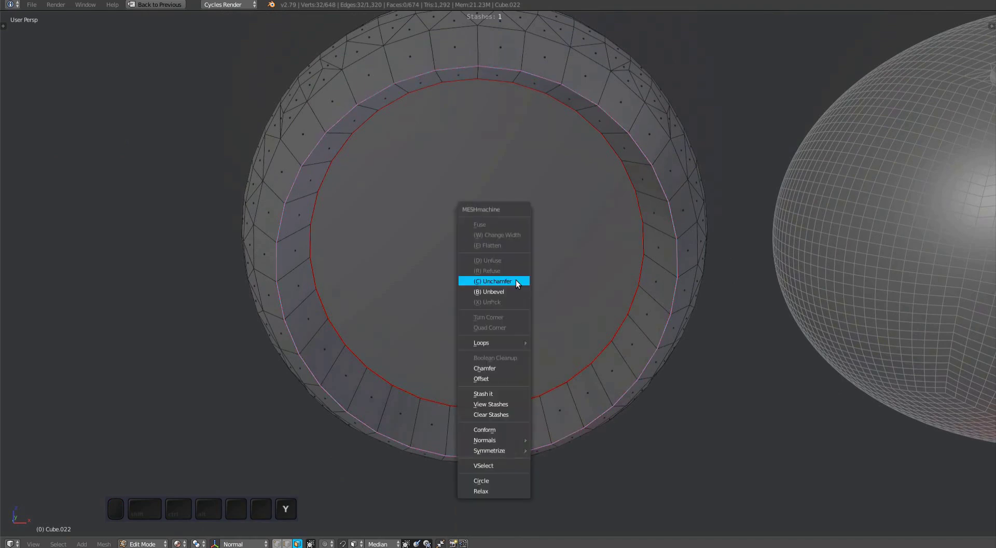
click(492, 482)
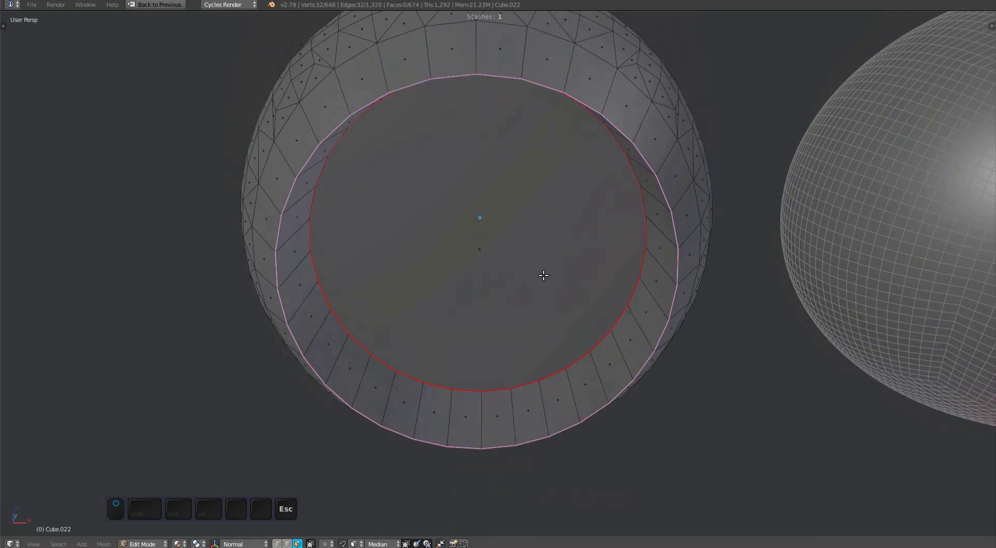
Step: Bevel the circular rim edge loop of the opening into a chamfer
middle_drag(544, 275, 554, 218)
shift+middle_drag(554, 218, 560, 241)
key(ctrl+b)
click(623, 257)
Step: Fuse the new rim chamfer into a rounded surface and check its profile from above
middle_drag(620, 256, 565, 283)
key(y)
key(f)
middle_drag(522, 225, 407, 344)
alt+middle_drag(514, 340, 431, 330)
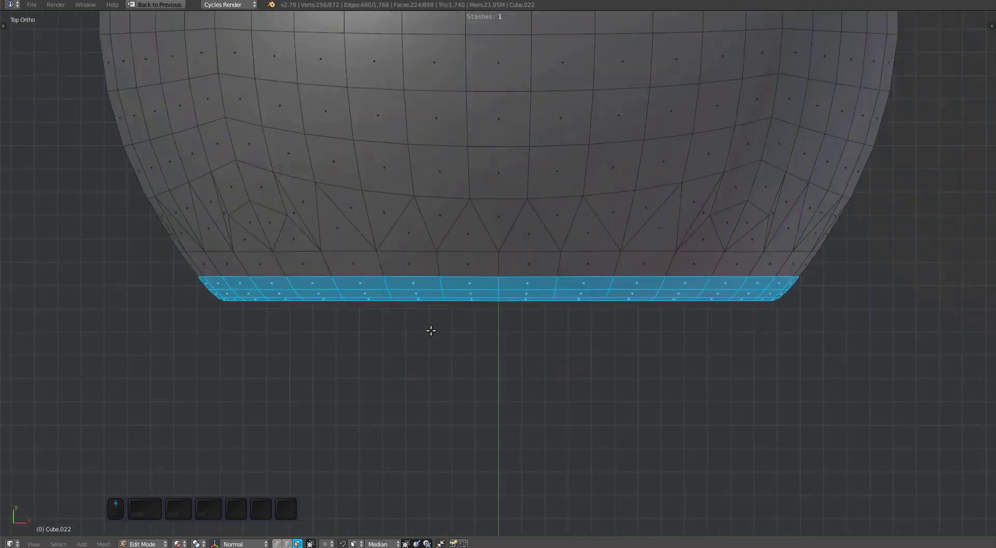
scroll(431, 330, up, 2)
middle_drag(564, 361, 544, 238)
scroll(588, 230, up, 1)
Step: Refuse the rounded rim surface, trying 14 segments before restoring the initial segment count
right_click(588, 229)
ctrl+right_click(596, 162)
key(y)
key(r)
scroll(544, 238, up, 8)
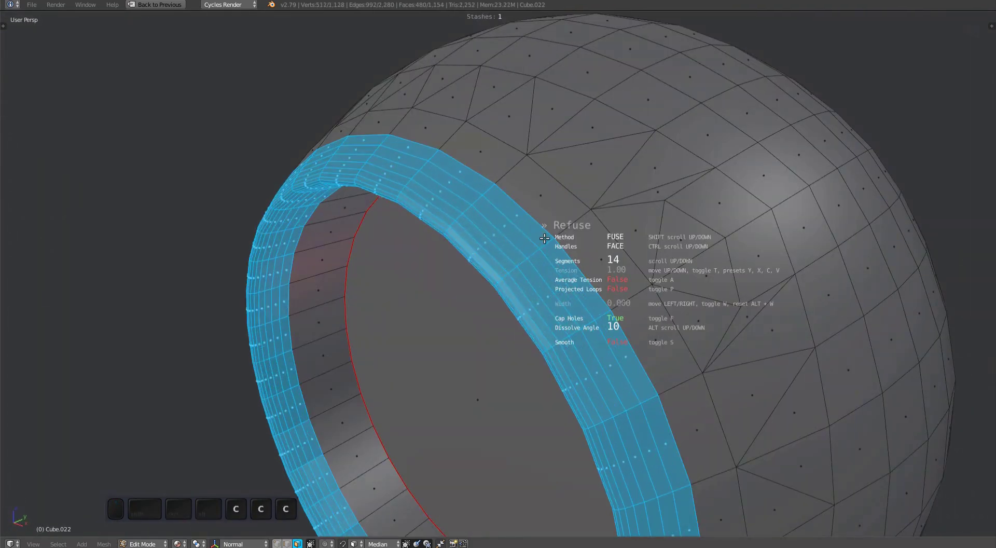
scroll(545, 240, down, 8)
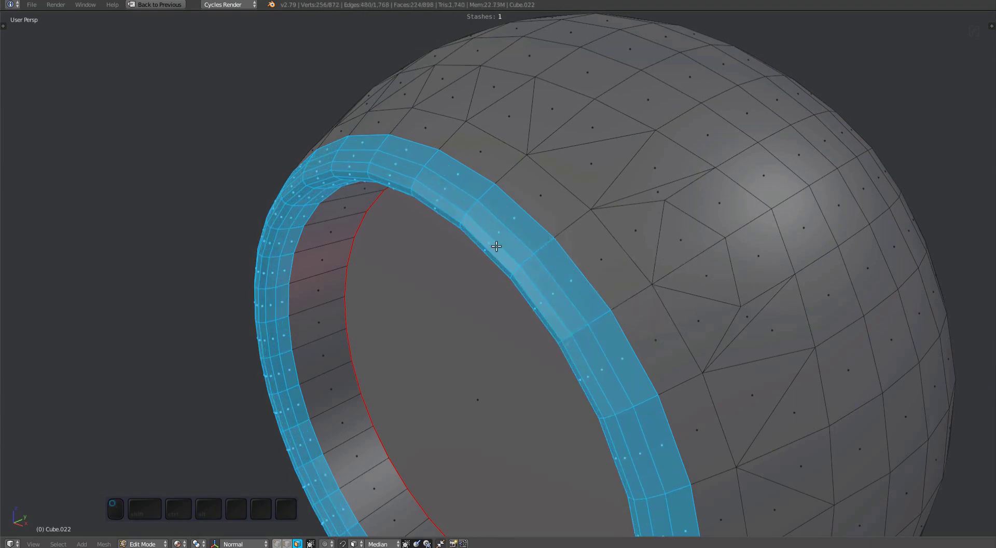
Step: Unfuse the rounded rim surface back into a chamfer
middle_drag(496, 246, 555, 254)
shift+middle_drag(555, 254, 503, 215)
right_click(551, 103)
ctrl+right_click(544, 136)
key(y)
key(d)
Step: Change the width of the rim chamfer and bevel both of its boundary edge loops
key(y)
key(w)
click(474, 215)
key(ctrl+b)
click(538, 209)
Step: Fuse the outer and inner narrow bevel strips bordering the rim chamfer into rounded surfaces
key(a)
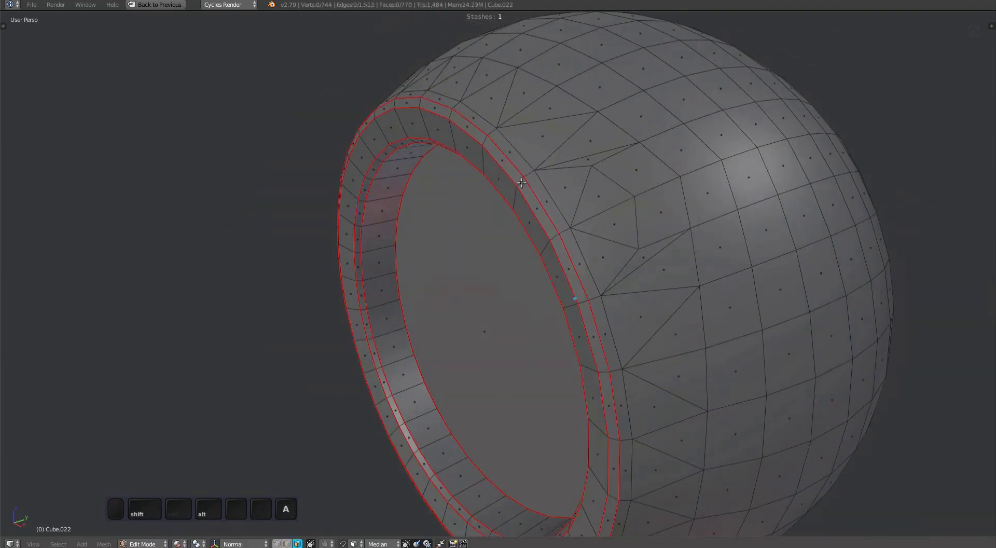
alt+shift+right_click(521, 183)
key(y)
key(f)
middle_drag(521, 181, 583, 158)
scroll(583, 157, up, 4)
key(a)
alt+shift+right_click(567, 199)
key(y)
key(f)
key(a)
Step: Leave Edit Mode and examine the rounded rim on the whole sphere
scroll(576, 223, down, 4)
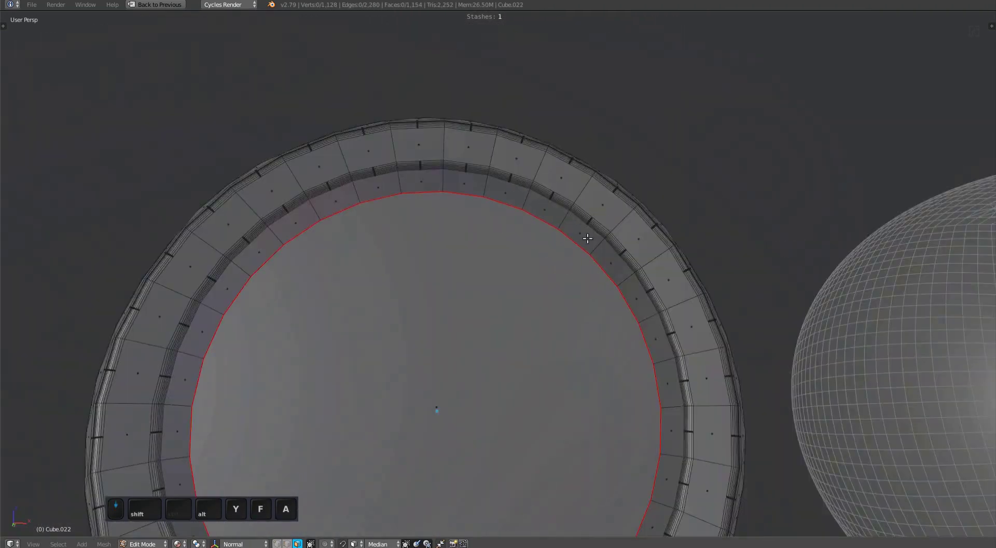
middle_drag(587, 239, 566, 207)
key(Tab)
scroll(573, 220, down, 3)
key(a)
right_click(581, 244)
key(Page_Up)
key(shift+w)
middle_drag(568, 259, 511, 306)
scroll(531, 248, up, 3)
key(Page_Up)
key(w)
middle_drag(511, 306, 492, 321)
shift+middle_drag(493, 321, 446, 315)
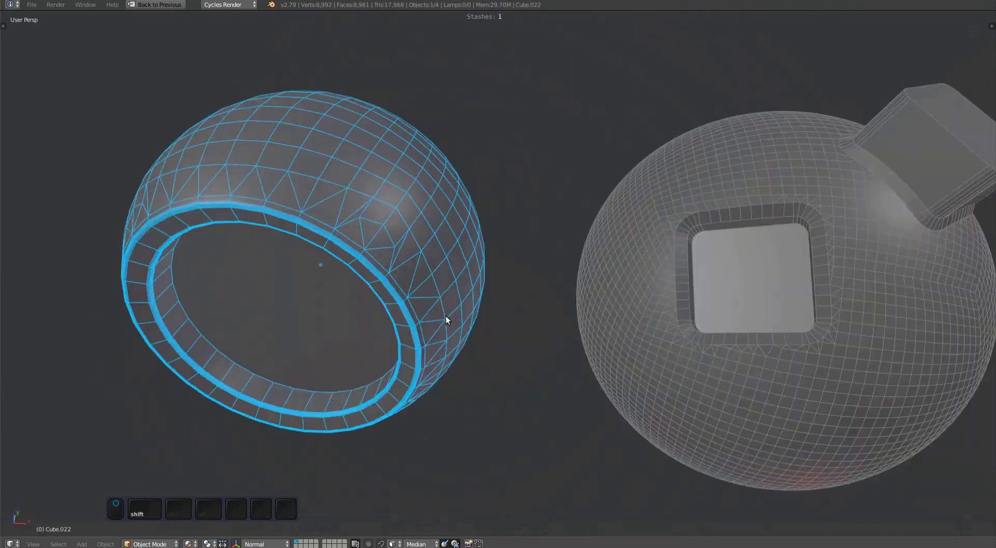
Step: Select the second sphere with the square cutout and open it in Edit Mode
right_click(515, 297)
key(f)
middle_drag(515, 296, 550, 298)
ctrl+middle_drag(549, 299, 622, 292)
ctrl+middle_drag(622, 292, 483, 303)
key(Tab)
Step: Try to fuse the chamfer face loop around the square cutout
key(a)
key(a)
alt+shift+right_click(626, 279)
key(f)
key(y)
click(556, 226)
shift+middle_drag(482, 304, 522, 285)
Step: Offset the outer edge loop of the square cutout by about 0.038 on side A with Merge Perimeter on
right_click(478, 281)
right_click(476, 286)
ctrl+scroll(477, 286, up, 2)
scroll(477, 285, down, 3)
key(y)
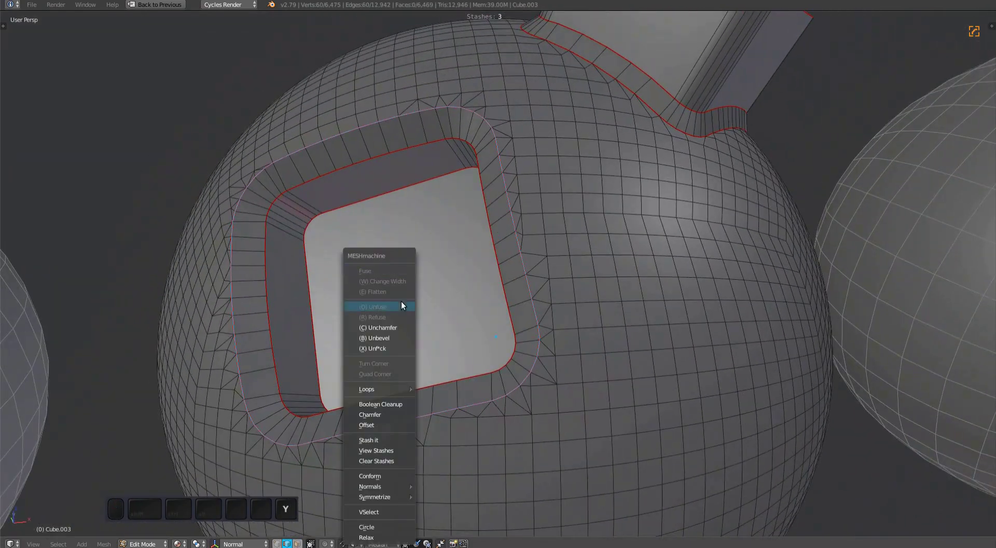
click(370, 425)
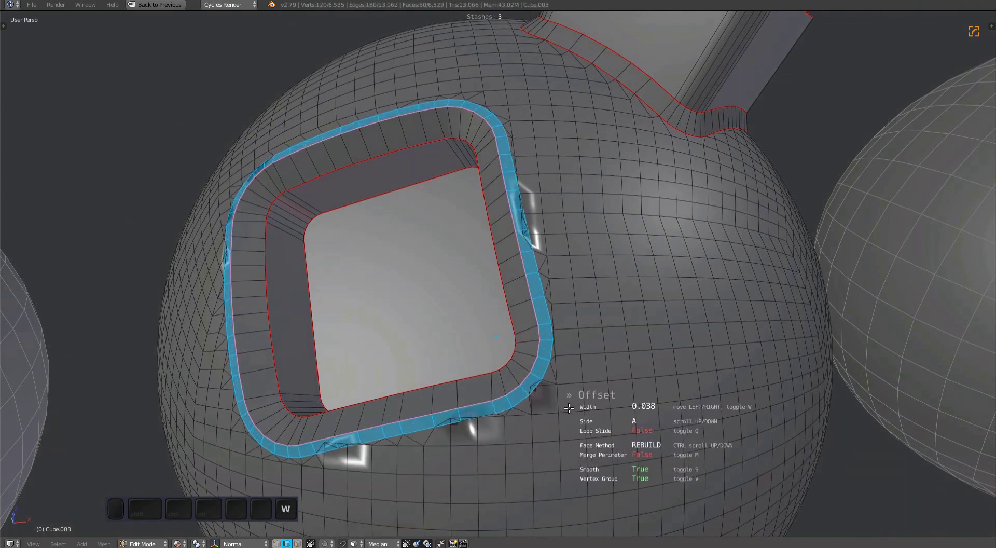
key(m)
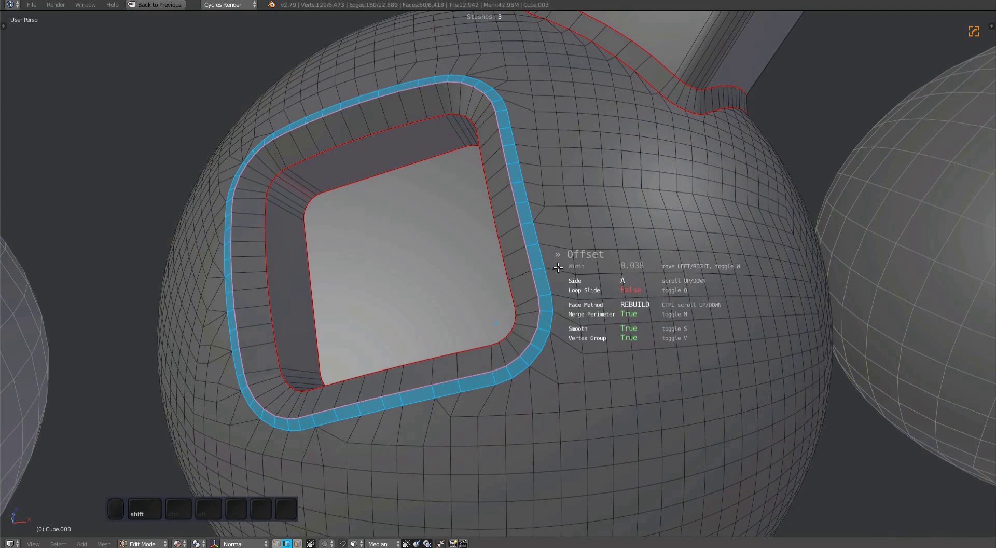
Step: Widen the offset strip around the square cutout to about 0.046 and apply the Offset
middle_drag(570, 328, 588, 319)
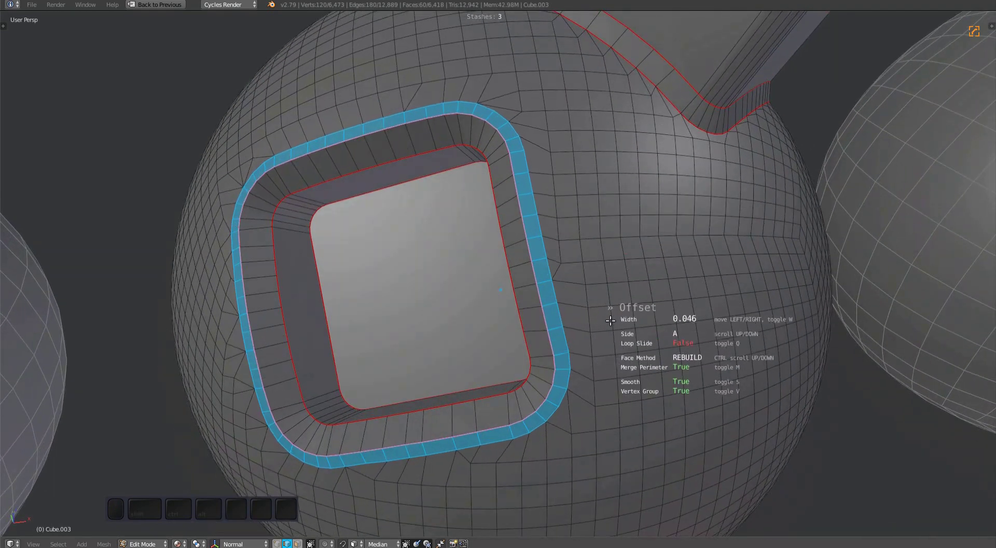
middle_drag(662, 321, 594, 298)
ctrl+scroll(605, 320, down, 1)
shift+middle_drag(594, 299, 610, 306)
middle_drag(609, 306, 586, 280)
click(611, 298)
Step: Conform the offset strip around the square cutout to stash 2 using the surface point method
scroll(576, 275, up, 3)
shift+middle_drag(573, 270, 457, 294)
scroll(556, 310, down, 3)
key(y)
click(421, 331)
key(d)
key(d)
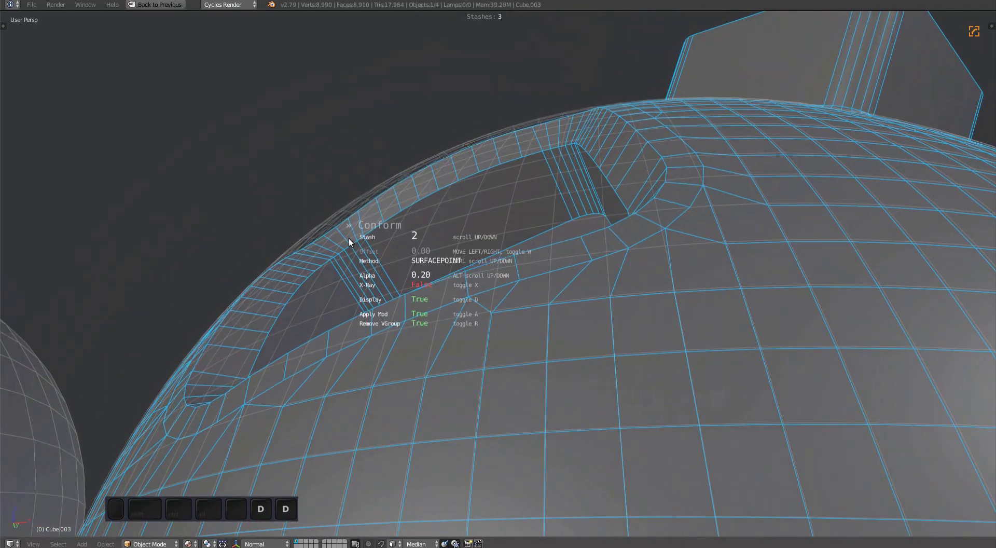
key(d)
middle_drag(364, 255, 498, 331)
click(406, 266)
Step: Fuse the chamfer face loop around the square cutout into a rounded edge
key(Tab)
alt+click(461, 415)
middle_drag(461, 416, 467, 296)
key(y)
key(f)
key(p)
key(p)
click(438, 240)
key(a)
Step: Select the box's faces, grow the selection over the chamfer at its base and reduce it to the outer boundary edge loop
shift+middle_drag(467, 296, 479, 336)
click(629, 164)
ctrl+shift+scroll(612, 250, up, 1)
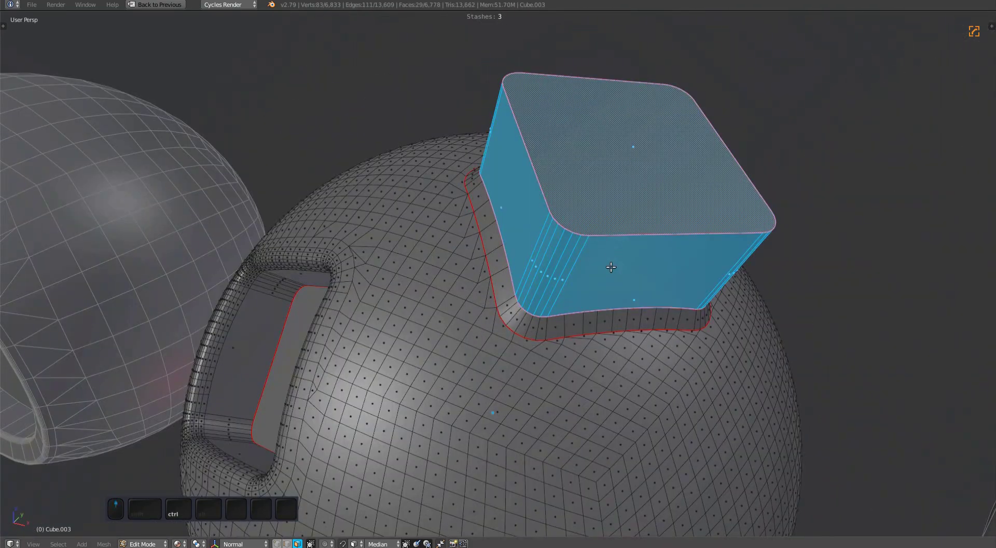
ctrl+scroll(611, 267, up, 1)
key(2)
middle_drag(611, 267, 540, 281)
scroll(540, 281, up, 2)
Step: Offset the outer edge loop of the box's chamfer on side A with Merge Perimeter on
key(y)
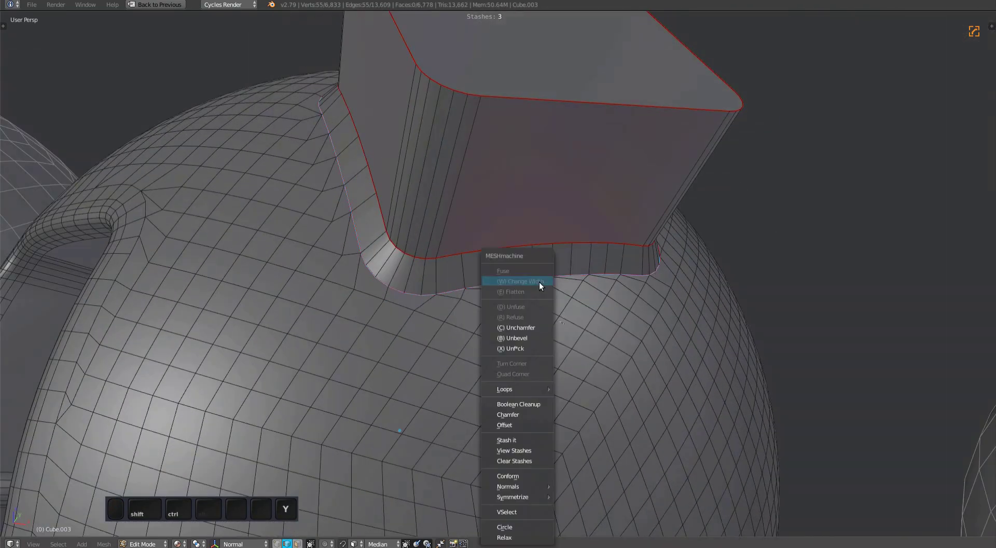
click(523, 421)
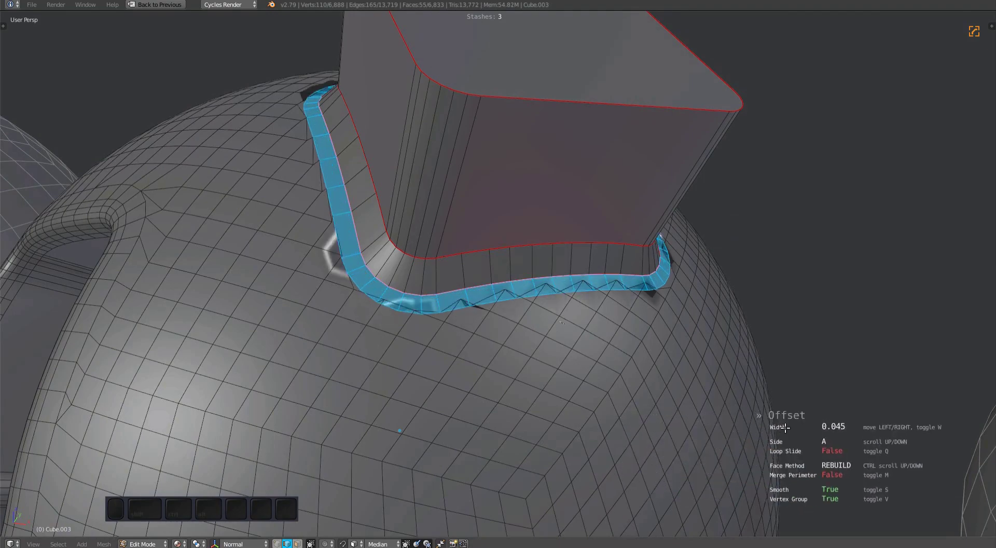
middle_drag(521, 330, 508, 361)
key(m)
ctrl+scroll(612, 351, up, 1)
alt+scroll(611, 350, up, 1)
ctrl+scroll(613, 327, down, 1)
click(558, 317)
Step: Merge stray vertices on the sphere into their neighbours just outside the offset strip around the box
scroll(558, 322, up, 3)
key(Tab)
click(503, 360)
shift+click(505, 336)
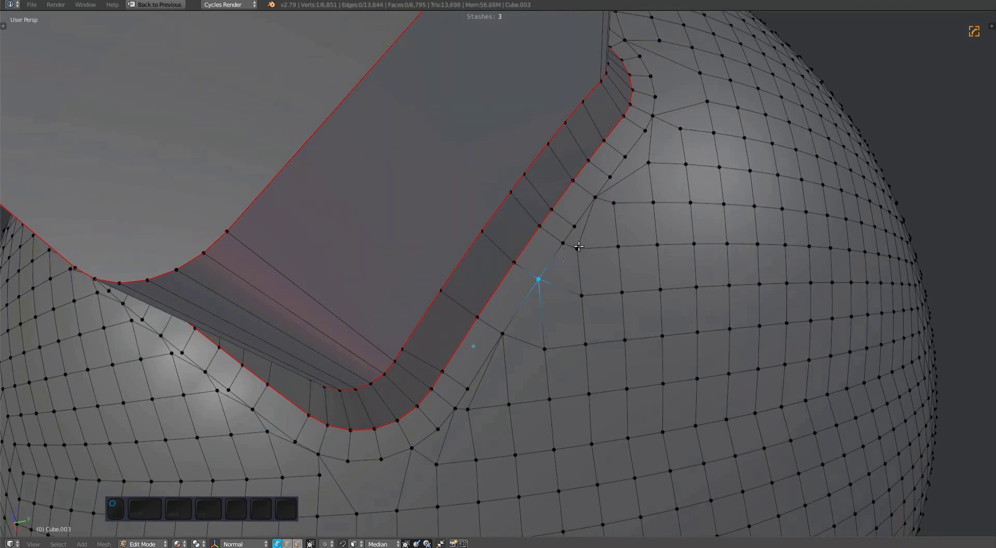
key(a)
middle_drag(604, 283, 624, 230)
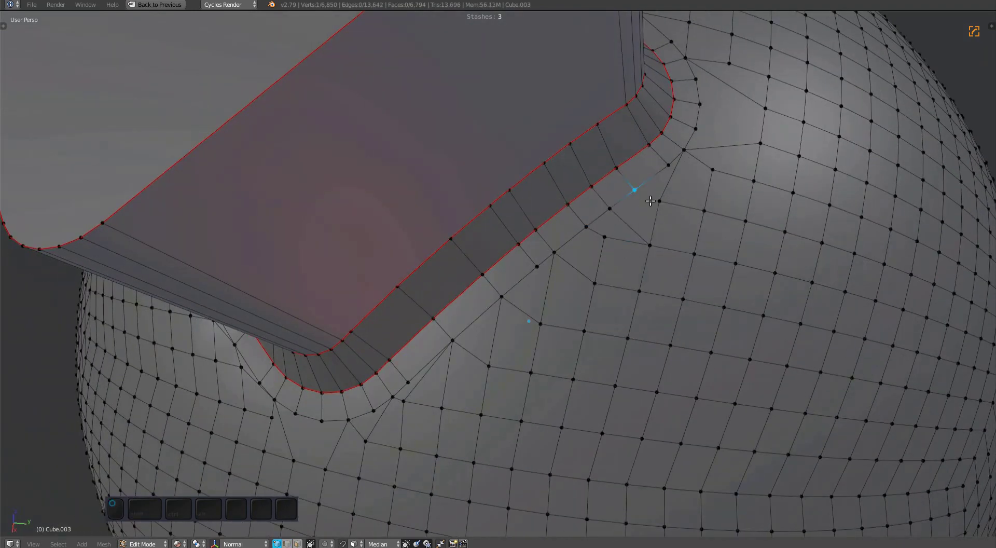
Step: Scale two neighbouring vertices near the strip's corner to about 0.71 to even out the mesh around the box
middle_drag(671, 180, 646, 230)
scroll(674, 242, up, 3)
click(740, 235)
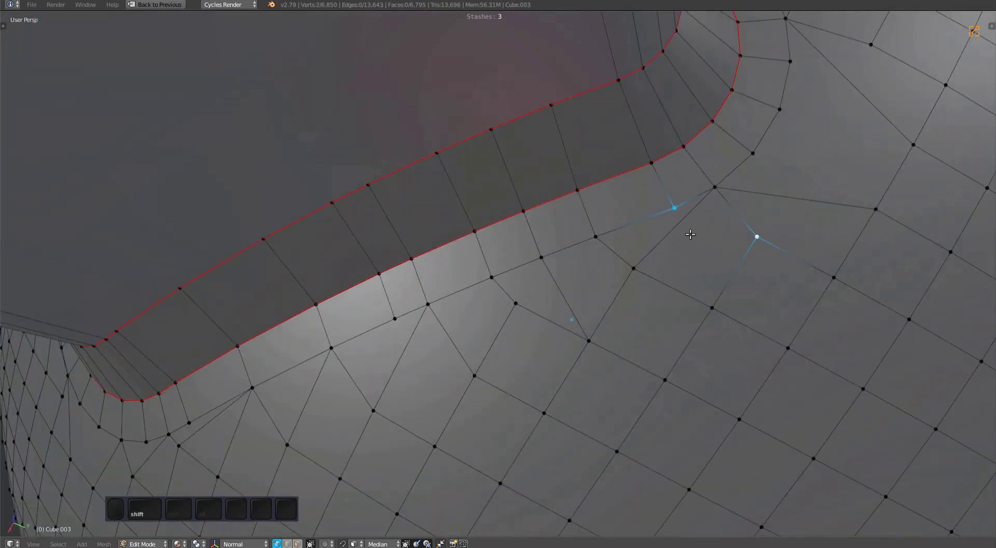
scroll(697, 233, down, 3)
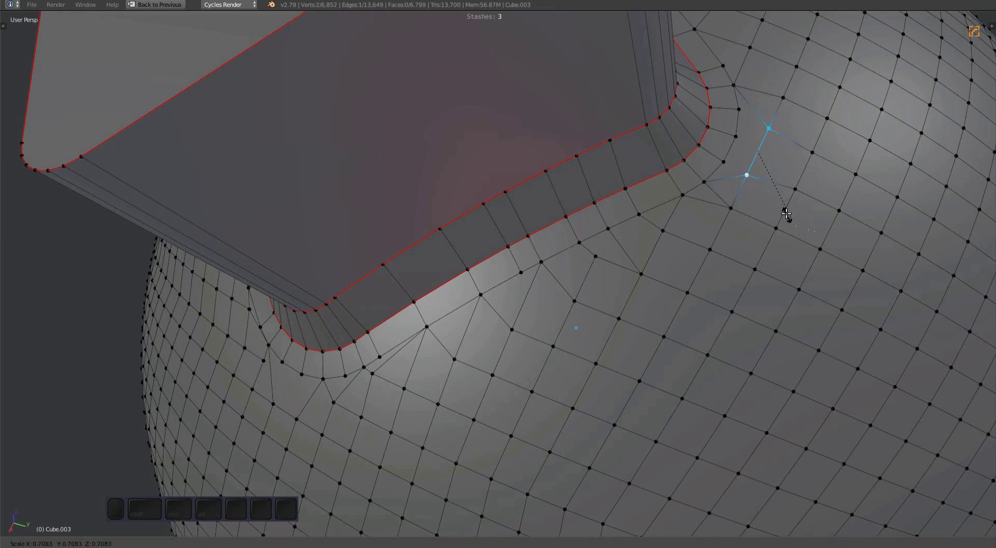
click(786, 213)
key(a)
Step: Dissolve a surplus edge beside the offset strip's corner at the base of the box
shift+middle_drag(786, 213, 801, 226)
middle_drag(845, 248, 823, 262)
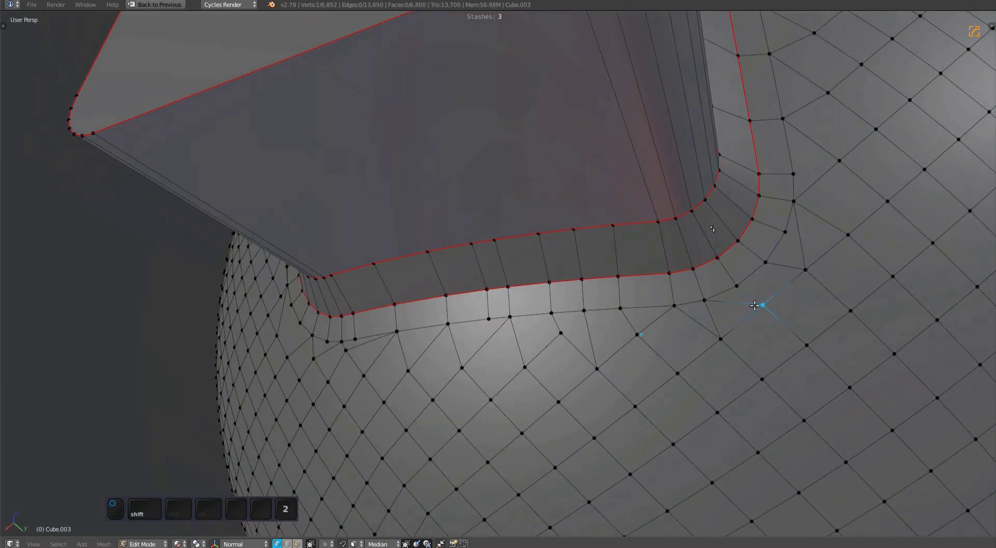
key(Tab)
click(733, 302)
key(ctrl+x)
click(799, 267)
middle_drag(758, 290, 525, 274)
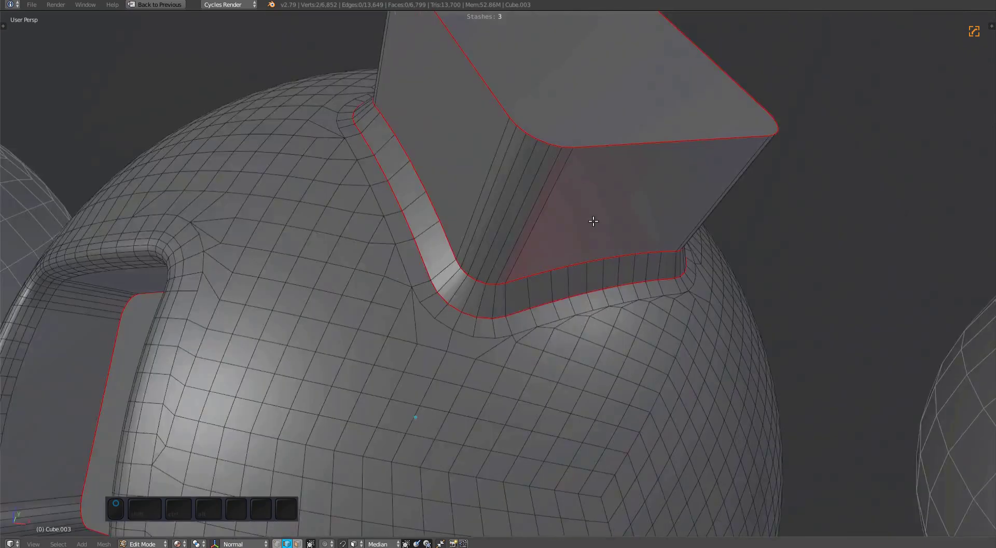
Step: Select the offset strip's face loop around the box and conform it to the stashed sphere surface
alt+shift+click(525, 274)
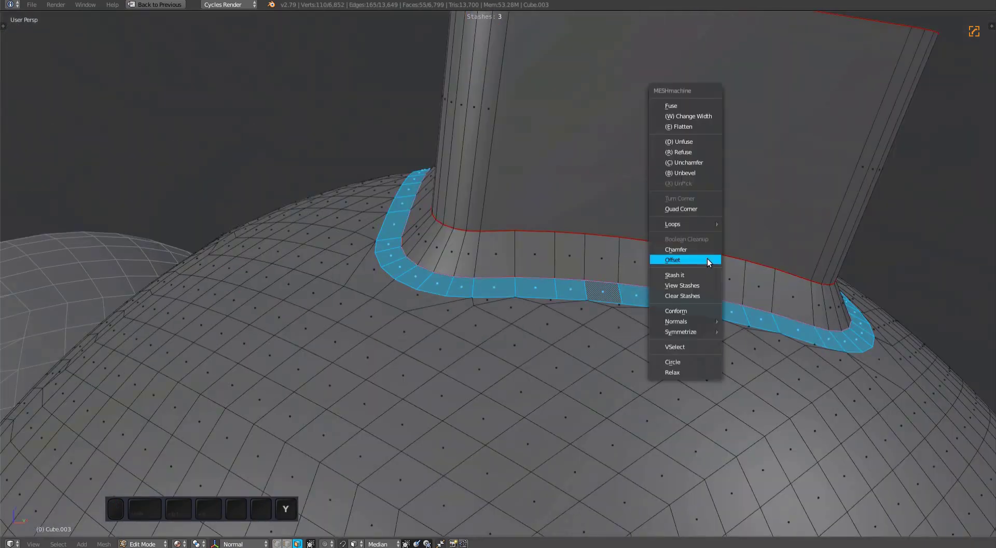
click(700, 310)
key(d)
key(d)
click(695, 282)
key(Tab)
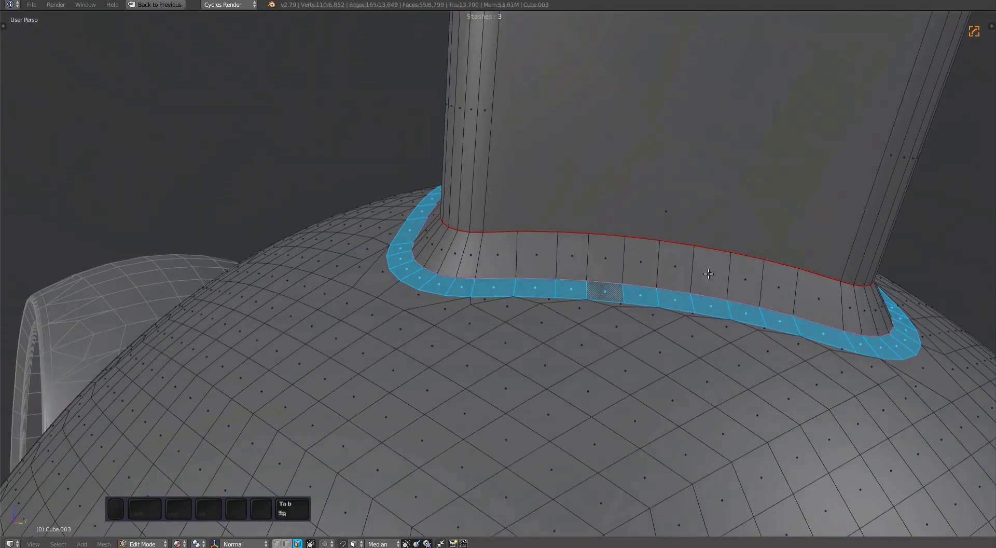
Step: Select the chamfer face loop at the base of the box and widen it slightly with Change Width
key(a)
alt+shift+click(684, 265)
key(y)
key(w)
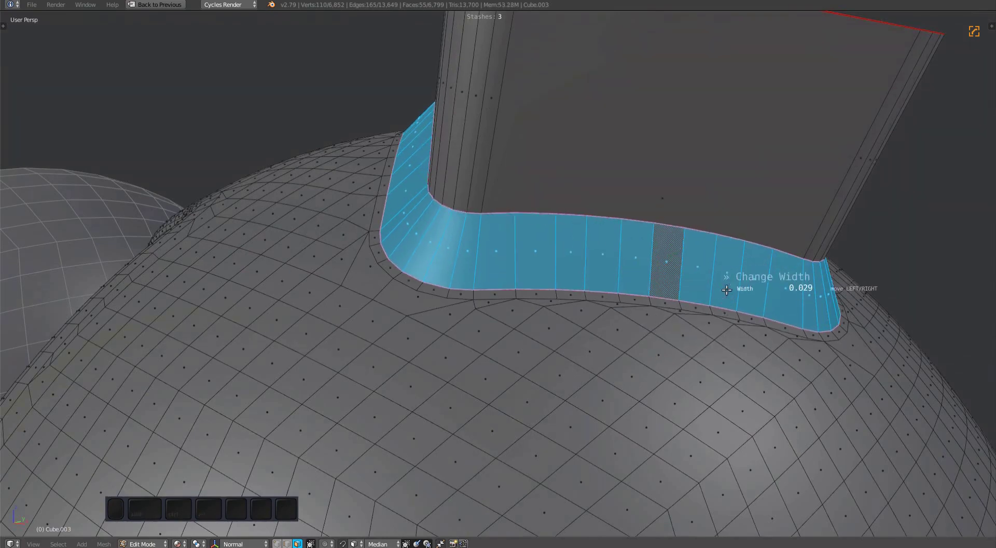
click(720, 295)
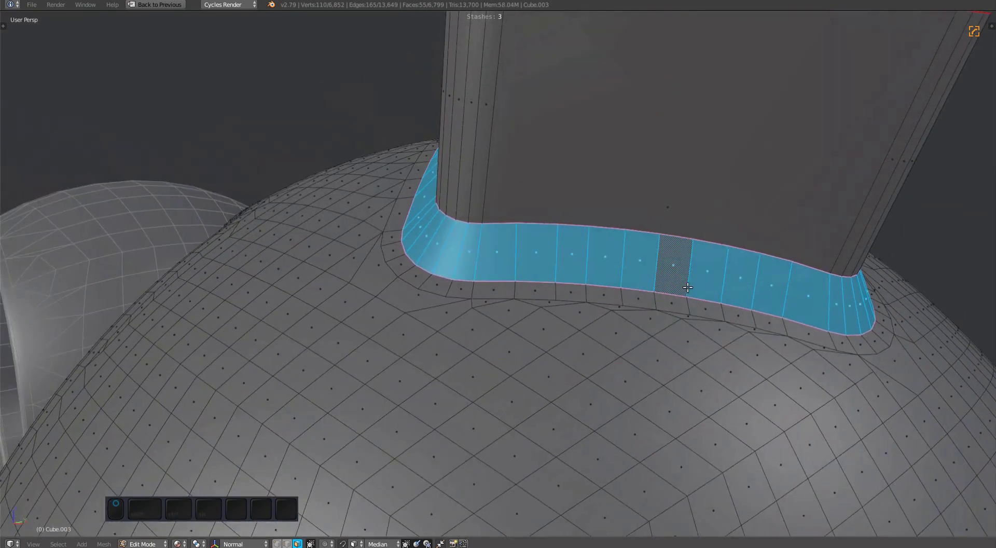
Step: Fuse the chamfer face loop at the base of the box with 6 segments and the FUSE method
key(y)
click(775, 367)
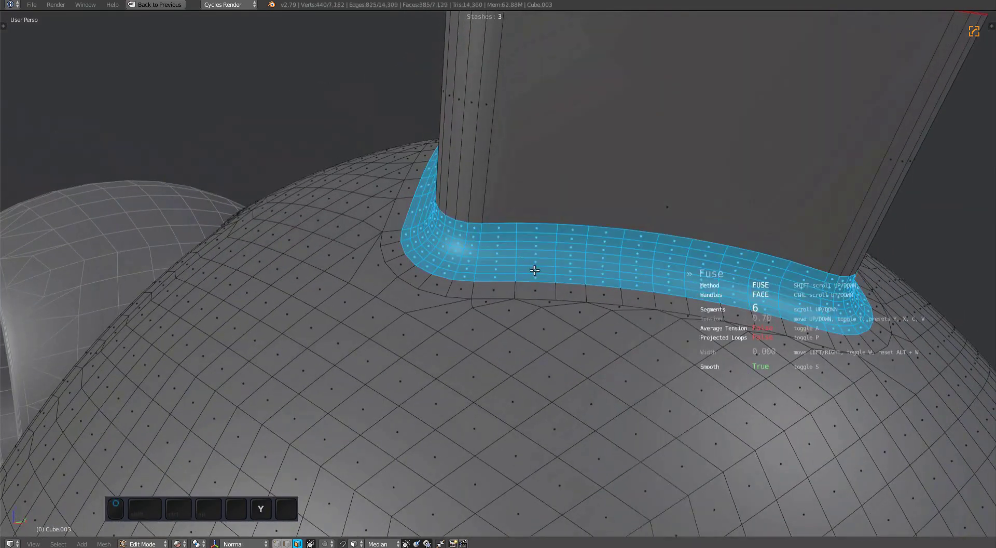
middle_drag(775, 367, 632, 285)
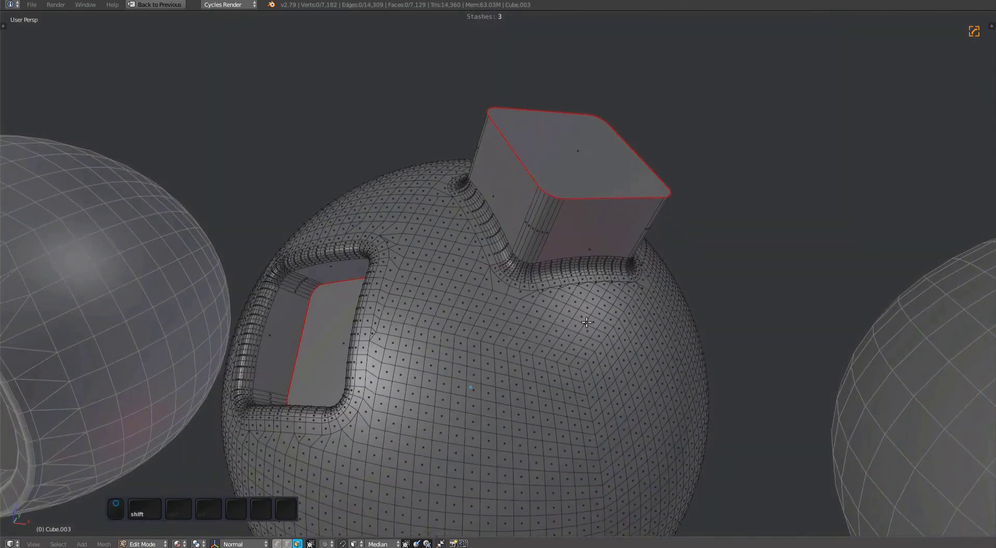
Step: View the sphere's stashes in Object Mode and retrieve the stashed box
key(y)
key(v)
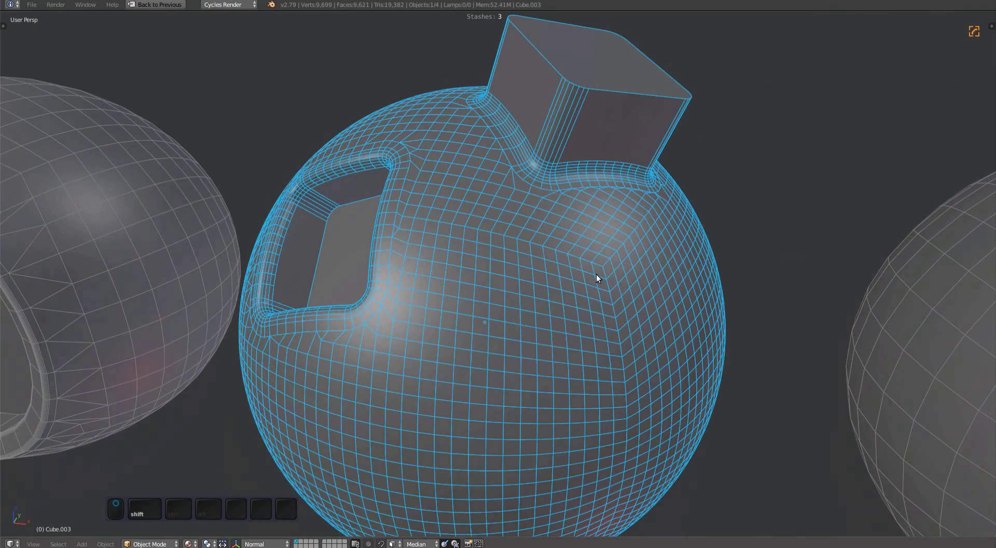
scroll(596, 274, down, 1)
click(596, 274)
key(y)
key(v)
key(r)
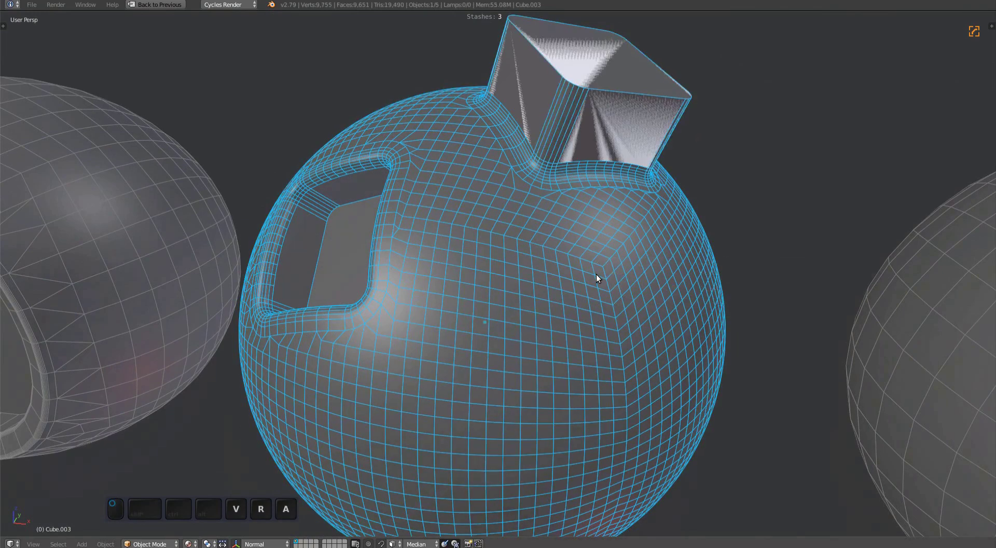
Step: Move the retrieved box to an untouched area of the sphere and rotate it to a diagonal orientation
shift+middle_drag(610, 176, 636, 153)
scroll(636, 155, down, 1)
key(g)
ctrl+click(603, 307)
middle_drag(603, 307, 583, 342)
scroll(605, 334, up, 3)
key(r)
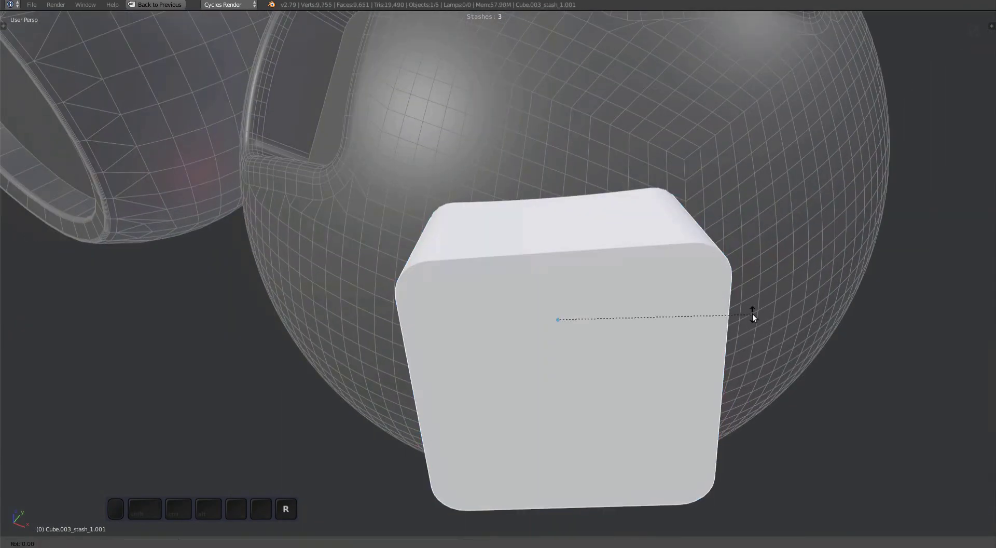
key(t)
key(t)
key(z)
key(z)
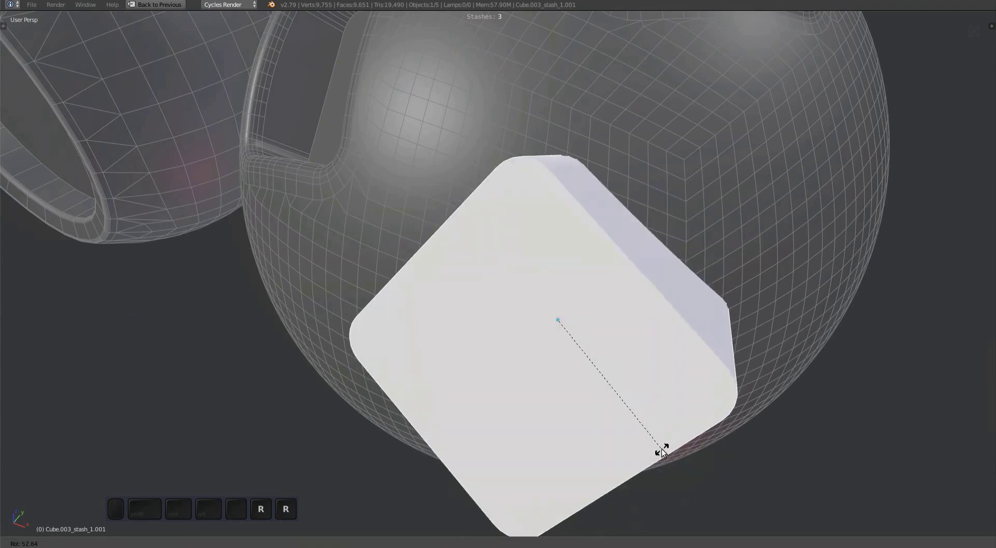
click(659, 403)
Step: Add the sphere to the selection and join the rotated box to it with a union boolean
middle_drag(658, 403, 654, 374)
shift+middle_drag(655, 373, 655, 337)
shift+right_click(696, 171)
key(shift+q)
click(595, 136)
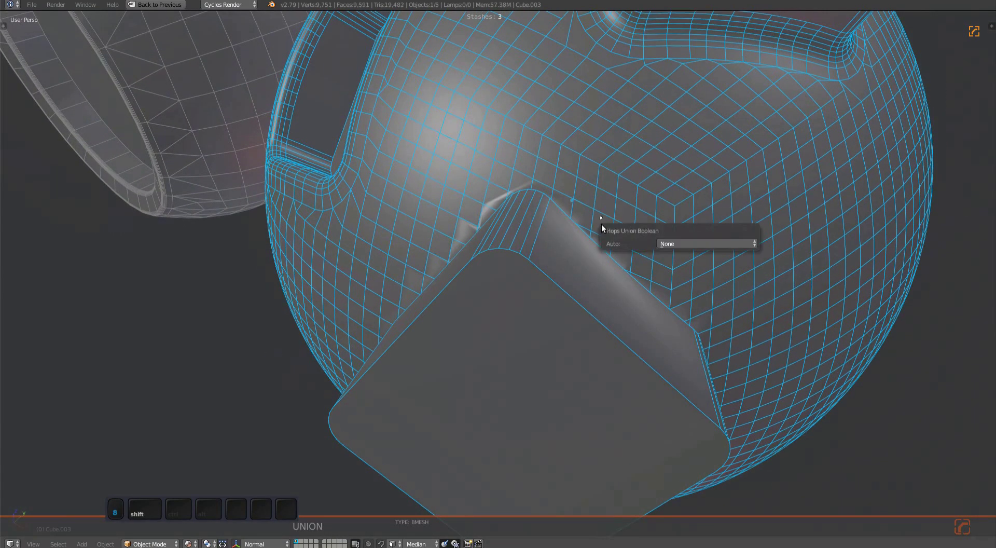
click(685, 218)
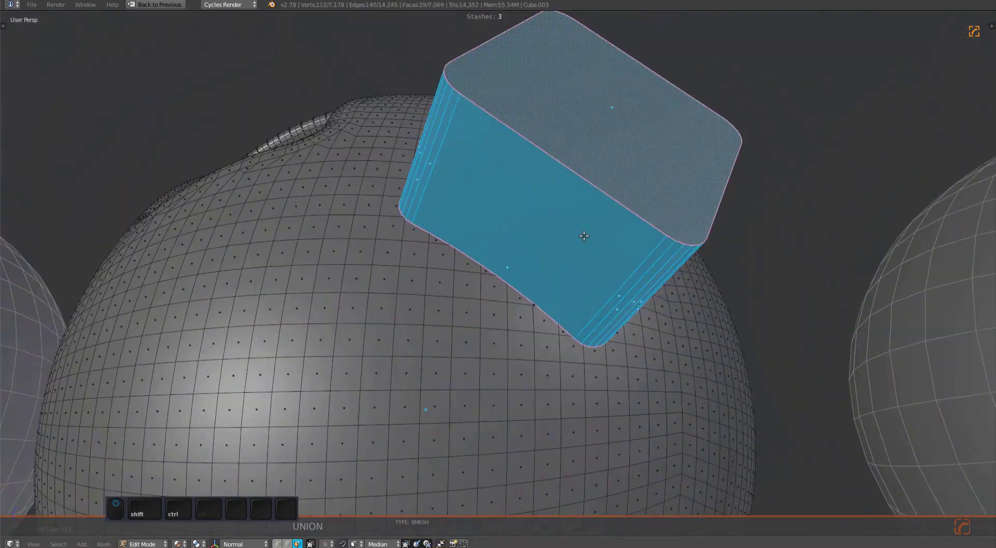
Step: Run Boolean Cleanup on the rotated box's intersection edge loop with side B and a threshold of about 0.022
key(q)
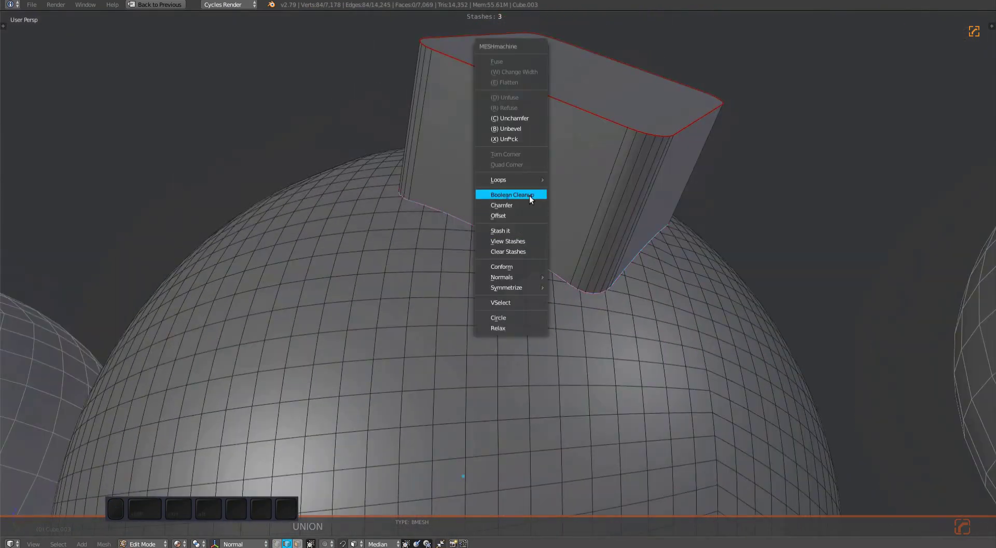
click(529, 195)
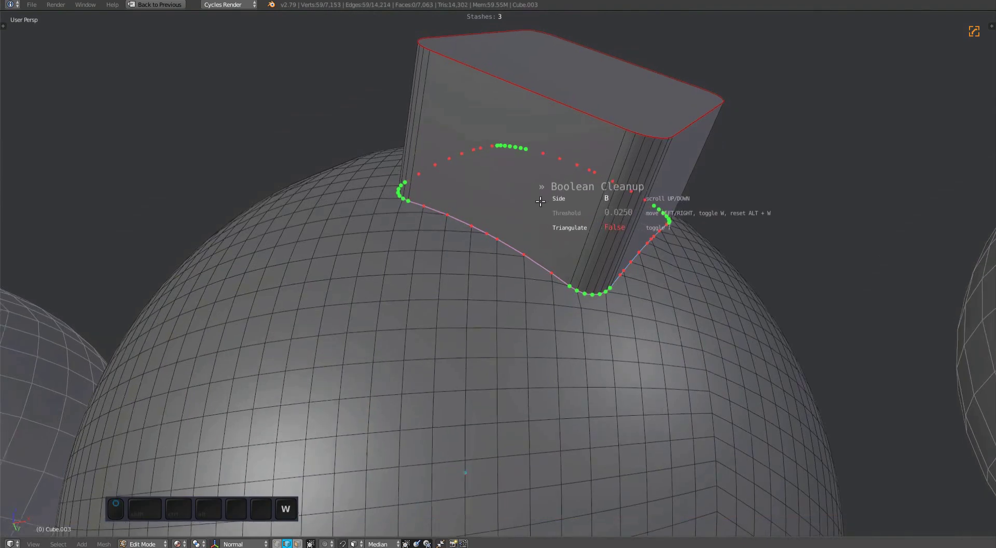
middle_drag(542, 199, 503, 346)
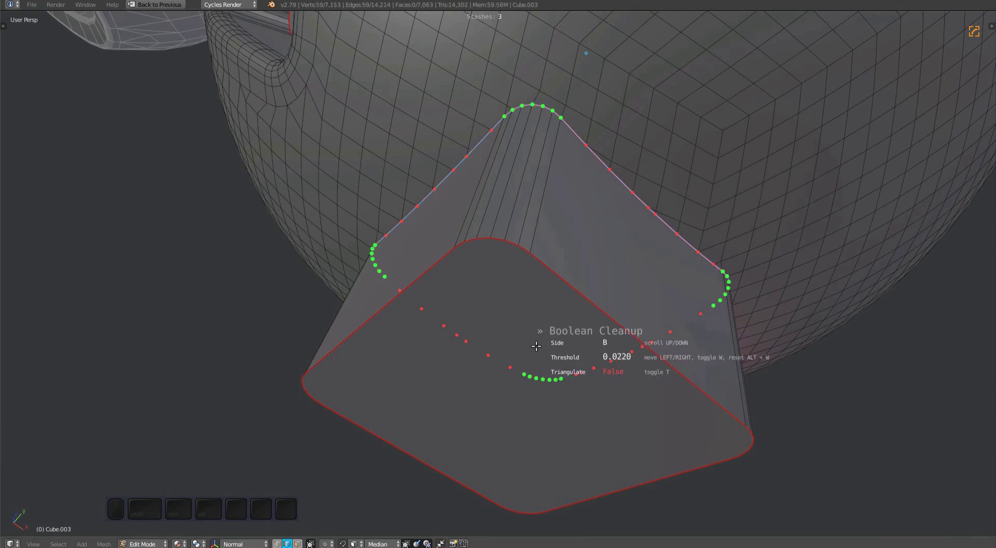
middle_drag(550, 344, 530, 239)
scroll(514, 250, down, 2)
key(a)
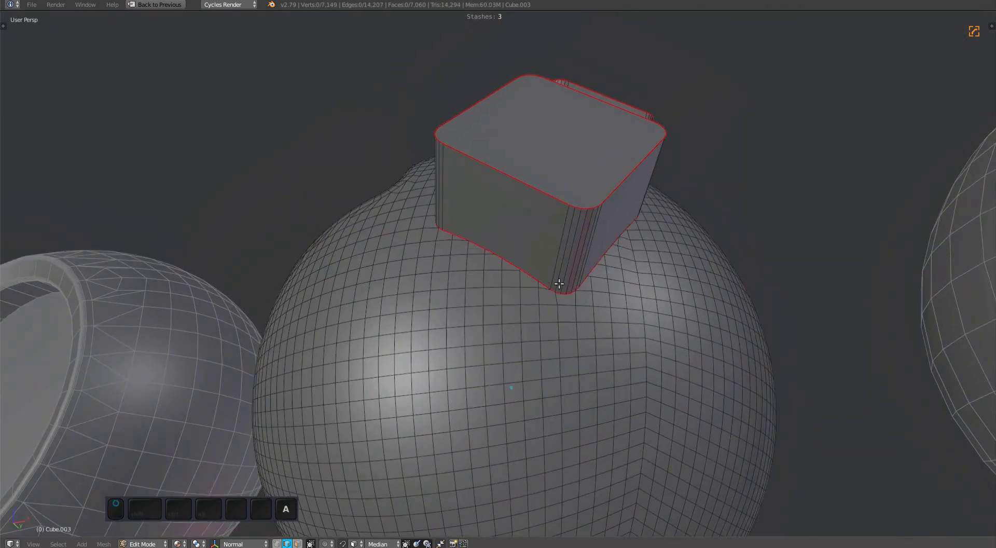
Step: Offset the intersection edge loop around the rotated box onto the sphere with Merge Perimeter on
scroll(567, 289, up, 3)
scroll(567, 290, down, 1)
key(F1)
middle_drag(575, 286, 550, 244)
key(shift+y)
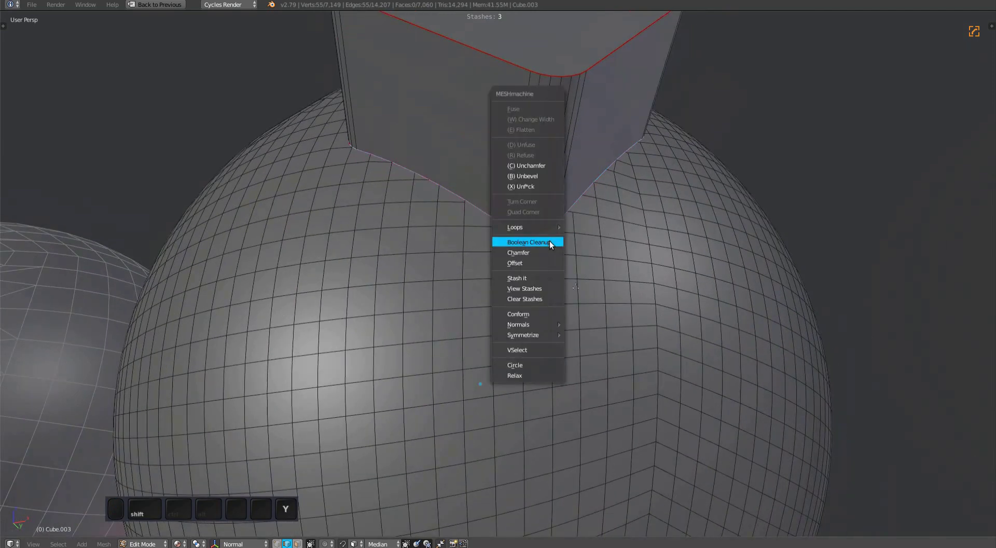
click(533, 262)
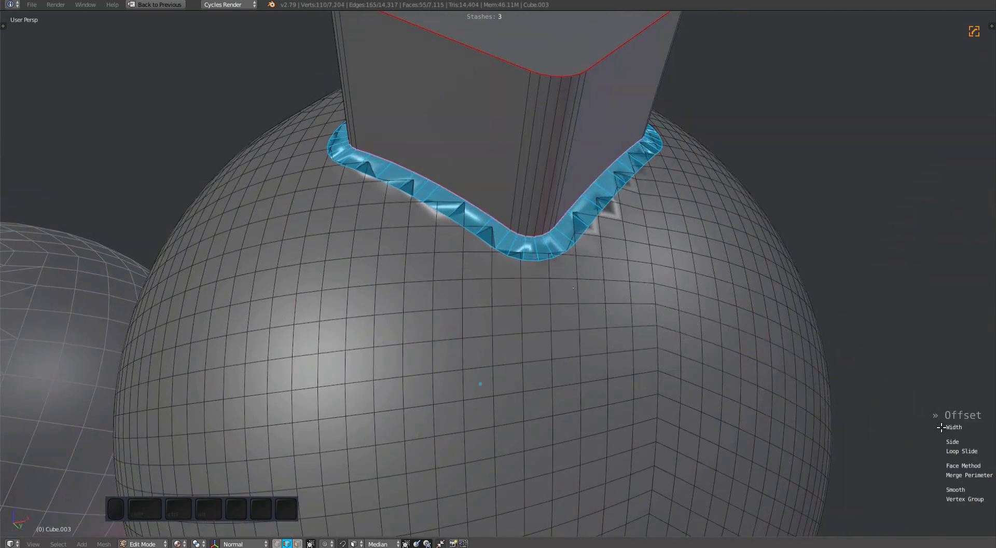
middle_drag(432, 262, 420, 278)
key(m)
middle_drag(592, 296, 451, 238)
alt+scroll(580, 292, up, 1)
shift+middle_drag(451, 238, 546, 299)
click(591, 226)
Step: Merge the stray vertices overlapping the offset strip along one side of the rotated box
scroll(592, 226, up, 7)
key(1)
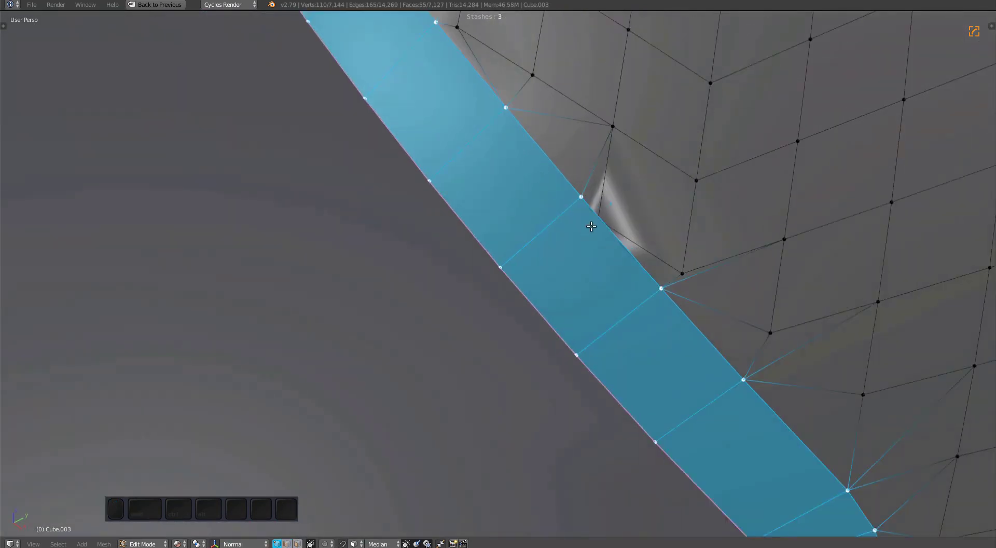
right_click(593, 225)
shift+right_click(581, 199)
key(1)
shift+middle_drag(581, 199, 471, 157)
shift+click(552, 245)
key(1)
alt+drag(540, 244, 552, 275)
click(531, 277)
Step: Merge the remaining stray sphere vertices beside the rotated box's offset strip
middle_drag(500, 263, 706, 233)
scroll(542, 311, down, 5)
key(a)
scroll(563, 244, up, 2)
right_click(568, 233)
shift+right_click(567, 248)
key(1)
Step: Select the offset strip's whole face loop around the base of the rotated box
scroll(622, 254, down, 4)
alt+shift+right_click(616, 278)
key(f)
middle_drag(615, 278, 623, 257)
key(y)
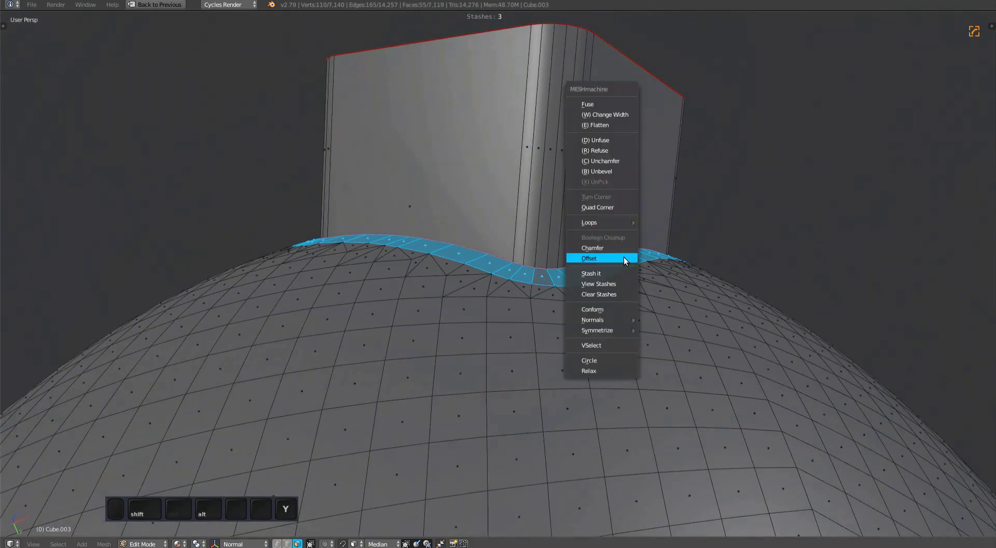
key(Escape)
Step: Select the intersection edge loop between the rotated box and the sphere and bevel it into a chamfer
middle_drag(572, 229, 582, 248)
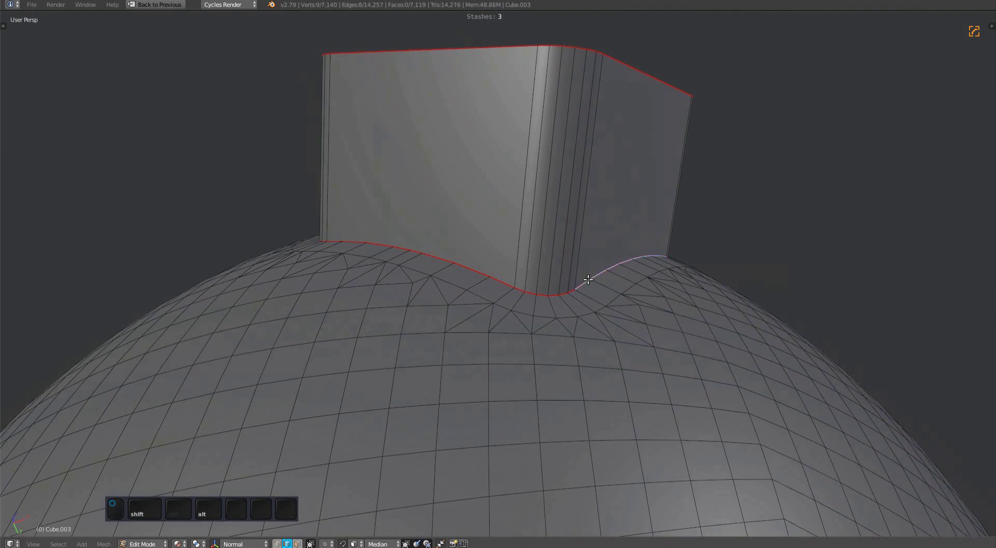
middle_drag(610, 283, 569, 259)
key(3)
click(503, 156)
key(ctrl+KP_Add)
key(ctrl+shift+b)
middle_drag(527, 216, 658, 326)
key(ctrl+b)
click(634, 276)
Step: Fuse the new chamfer around the base of the rotated box into a rounded transition
key(y)
key(f)
click(536, 291)
key(a)
Step: Open the low-resolution sphere with the square cutout in Edit Mode and select the cutout's floor face
key(Tab)
right_click(558, 263)
key(f)
scroll(556, 272, down, 5)
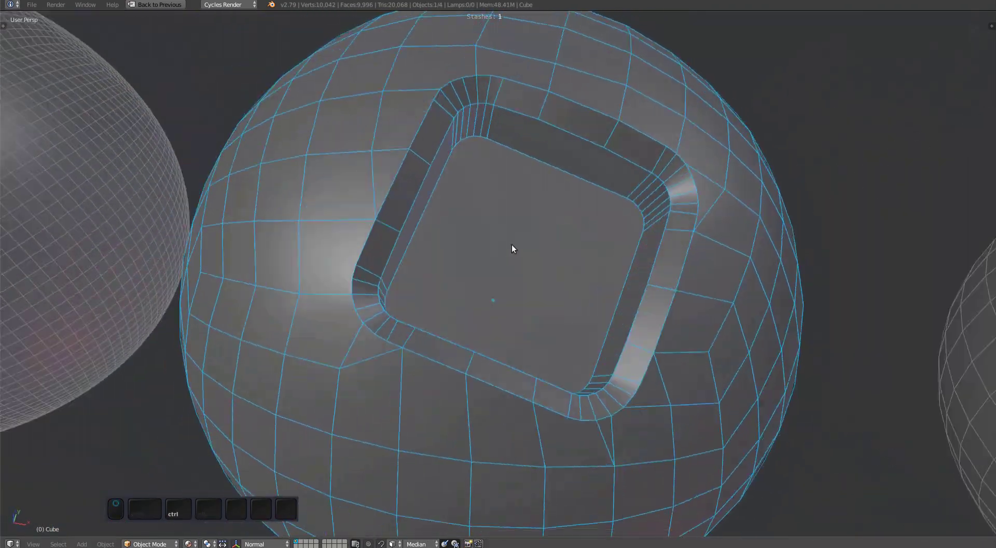
key(Tab)
mouse_move(506, 260)
middle_down()
mouse_move(519, 260)
mouse_move(511, 245)
middle_up()
right_click(518, 260)
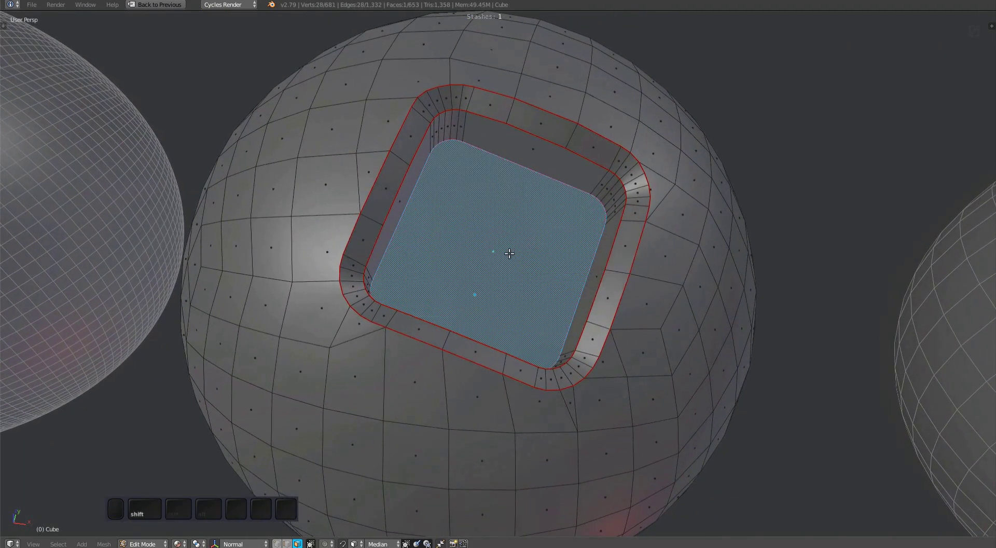
Step: Grow the selection from the floor face and reduce it to the edge loop of the cutout's outer rim
key(ctrl+KP_Add)
key(ctrl+KP_Add)
key(ctrl+b)
mouse_move(524, 271)
middle_down()
mouse_move(507, 261)
mouse_move(533, 259)
middle_up()
Step: Offset the cutout's outer rim loop by a width of 0.119 onto the sphere surface, using the REBUILD face method
key(y)
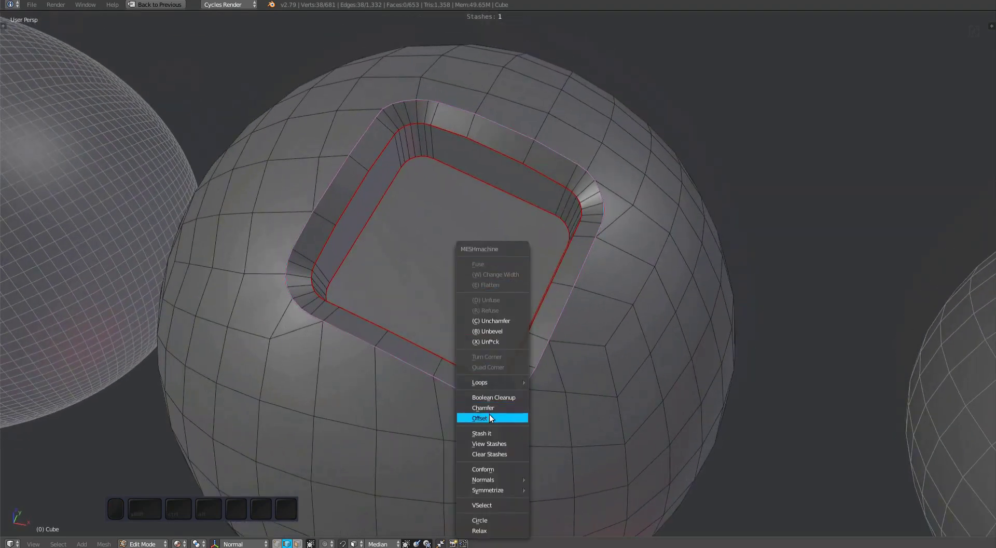
click(489, 417)
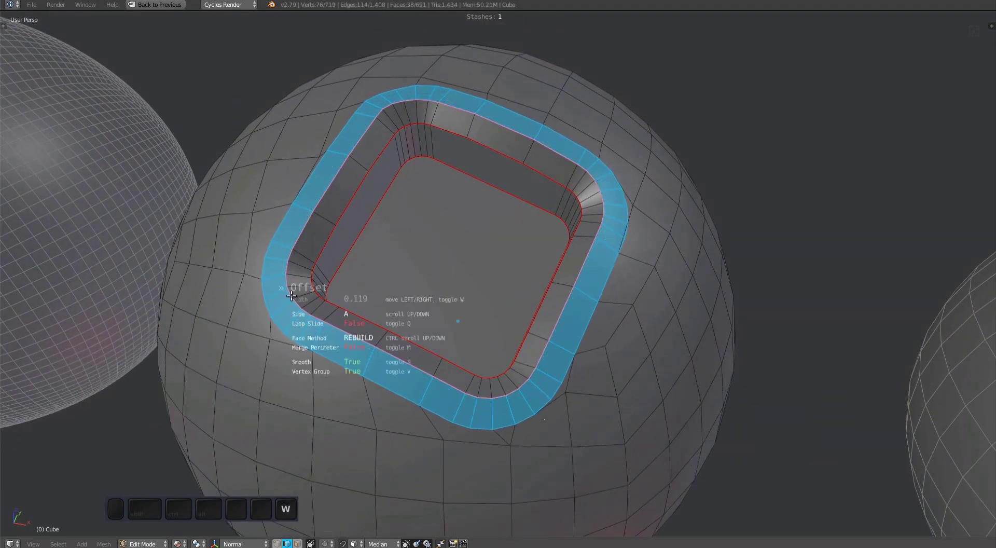
middle_drag(362, 258, 371, 269)
key(m)
middle_drag(487, 313, 442, 253)
key(m)
key(m)
ctrl+scroll(465, 323, down, 1)
ctrl+scroll(483, 285, up, 1)
mouse_move(476, 286)
middle_down()
mouse_move(504, 297)
mouse_move(468, 285)
middle_up()
Step: Merge the offset strip's corner vertex with the sphere vertex right beside it
key(Tab)
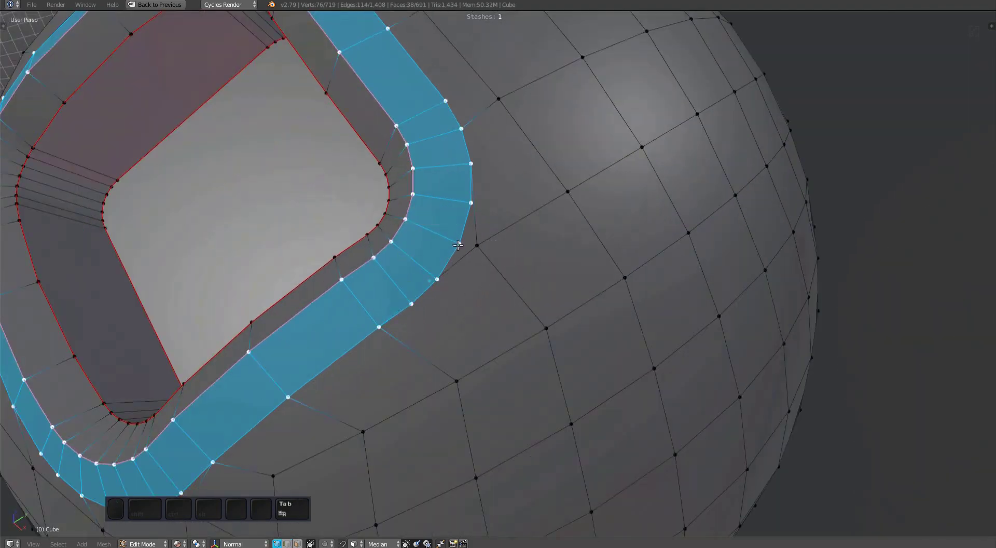
right_click(459, 243)
shift+right_click(474, 247)
middle_drag(493, 240, 617, 441)
shift+click(492, 316)
key(1)
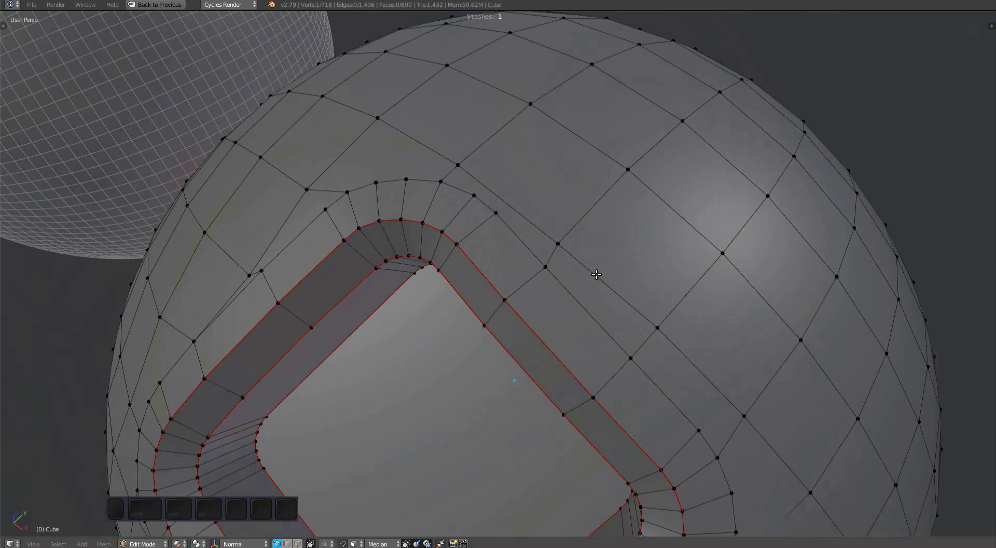
Step: Merge the stray sphere vertex beside the next rounded corner into the offset strip's border
middle_drag(593, 263, 623, 283)
scroll(590, 287, down, 2)
scroll(523, 294, up, 1)
key(Tab)
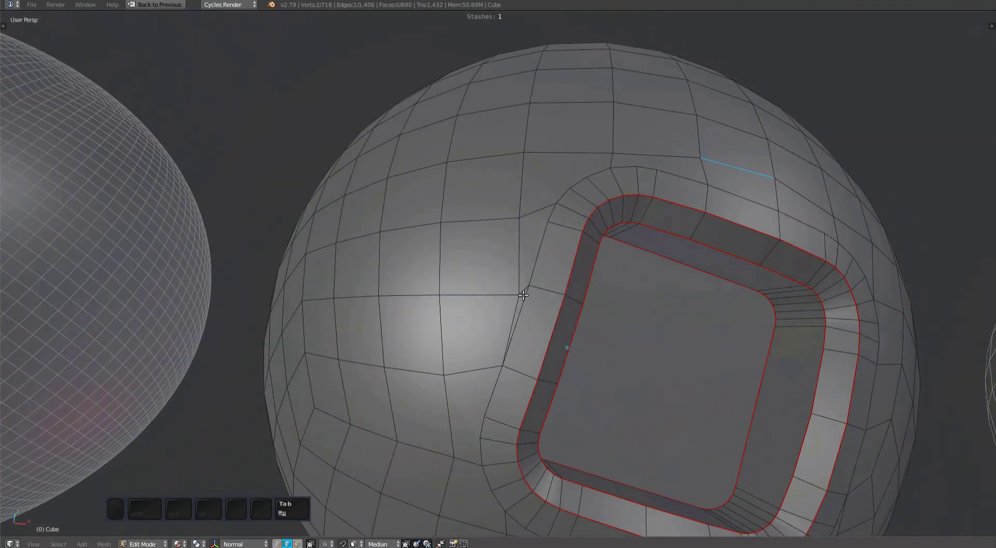
middle_drag(551, 350, 521, 296)
scroll(498, 283, up, 1)
click(402, 252)
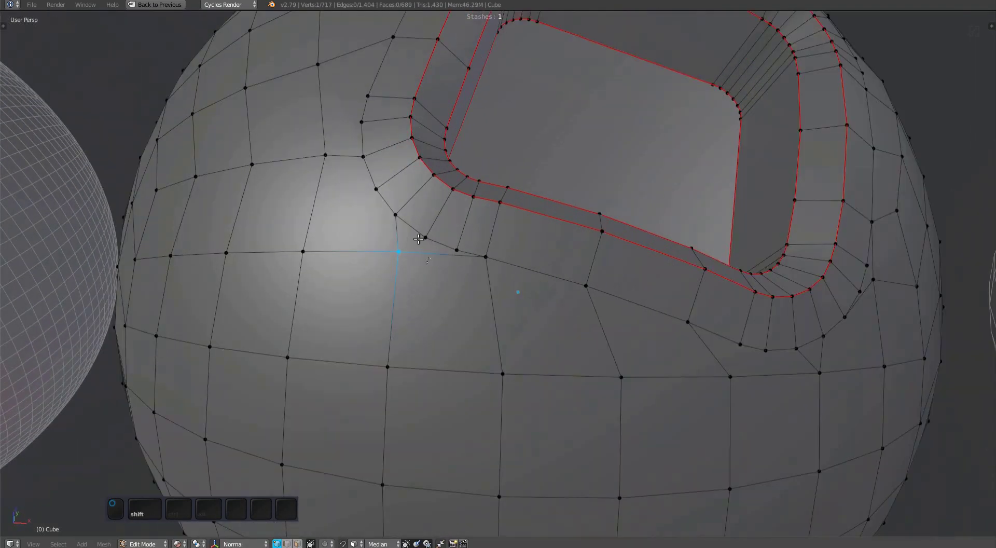
key(ctrl+x)
Step: Merge the remaining close pair of vertices at the offset strip's border and clear the selection
middle_drag(442, 280, 630, 401)
click(583, 308)
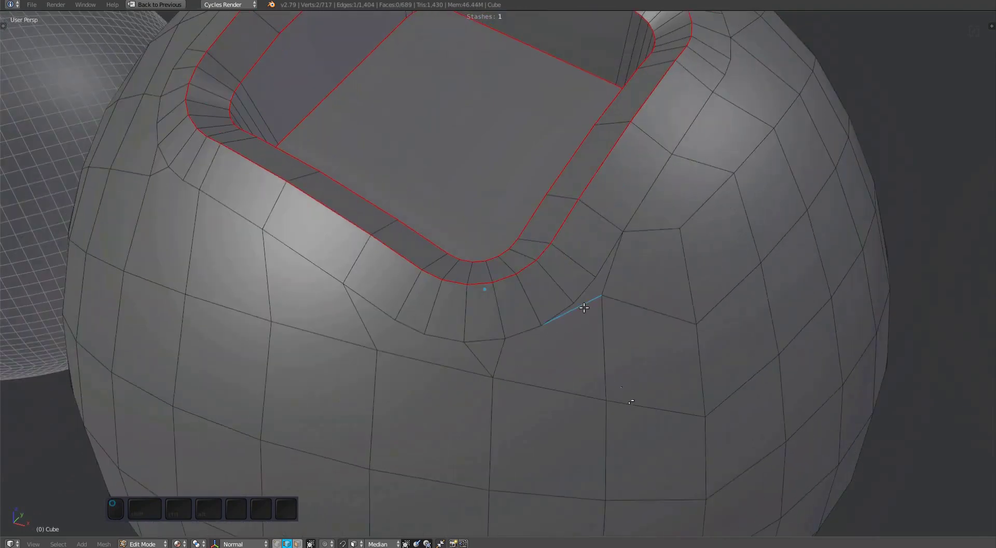
key(1)
key(a)
scroll(598, 294, down, 1)
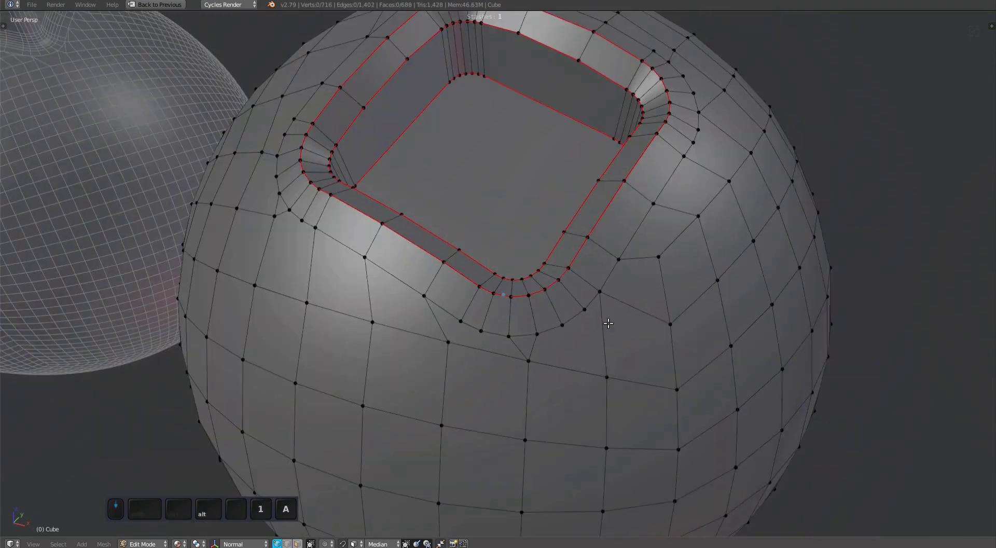
Step: Select the whole face loop of the offset strip around the square cutout
middle_drag(601, 311, 591, 379)
scroll(577, 324, down, 1)
key(Tab)
alt+shift+click(634, 334)
middle_drag(591, 379, 580, 280)
shift+middle_drag(581, 280, 544, 216)
scroll(545, 216, down, 4)
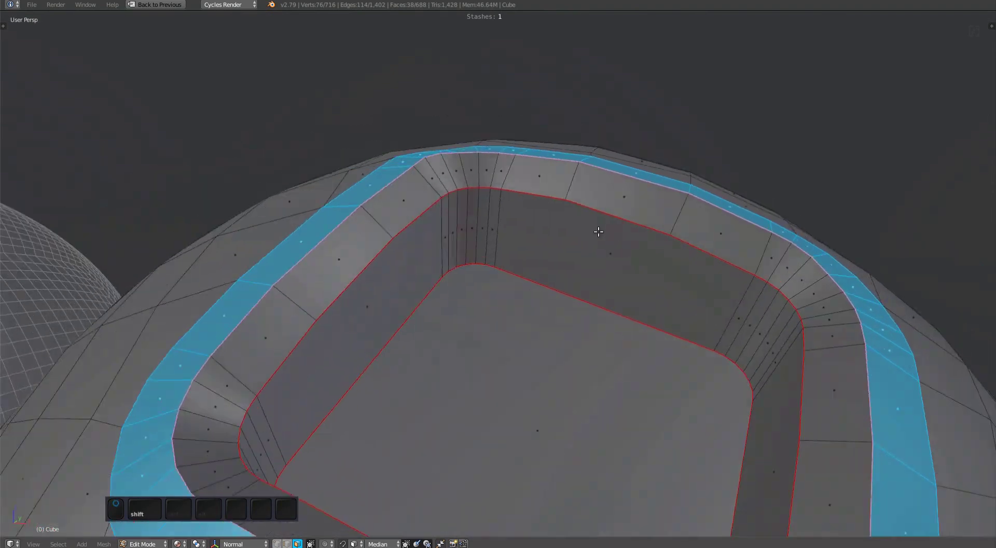
Step: Conform the square cutout's offset strip to the stashed sphere, toggling the stash display to compare
key(y)
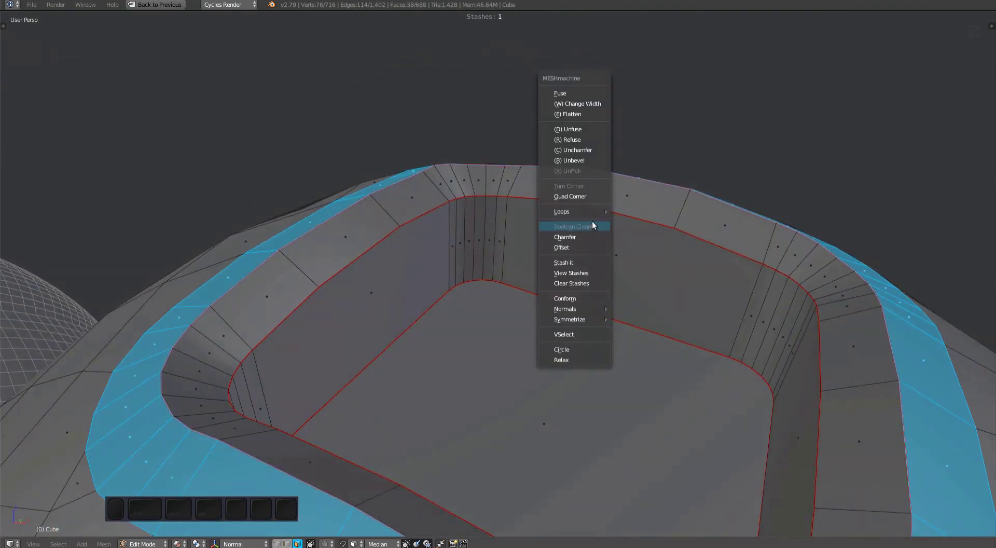
click(592, 298)
middle_drag(590, 296, 667, 214)
key(d)
key(d)
key(d)
key(d)
click(567, 220)
Step: Select the edge loop along the inner border of the square cutout's chamfer
key(a)
key(Tab)
key(2)
alt+click(576, 201)
middle_drag(576, 200, 583, 287)
Step: Conform the chamfer's inner loop to stash 0 with an offset of 0.08 and the SURFACEPOINT method
key(y)
click(583, 288)
key(w)
mouse_move(613, 312)
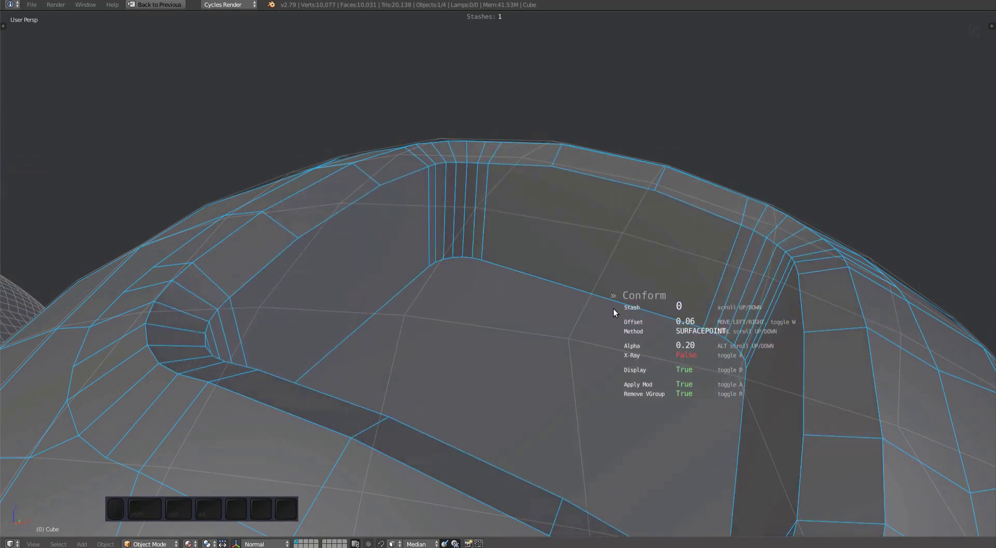
key(d)
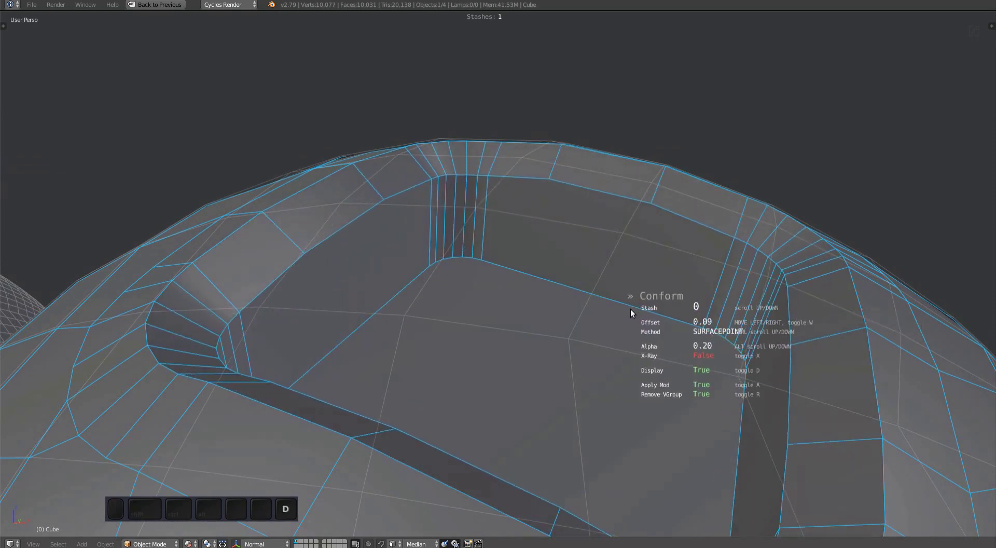
key(d)
key(d)
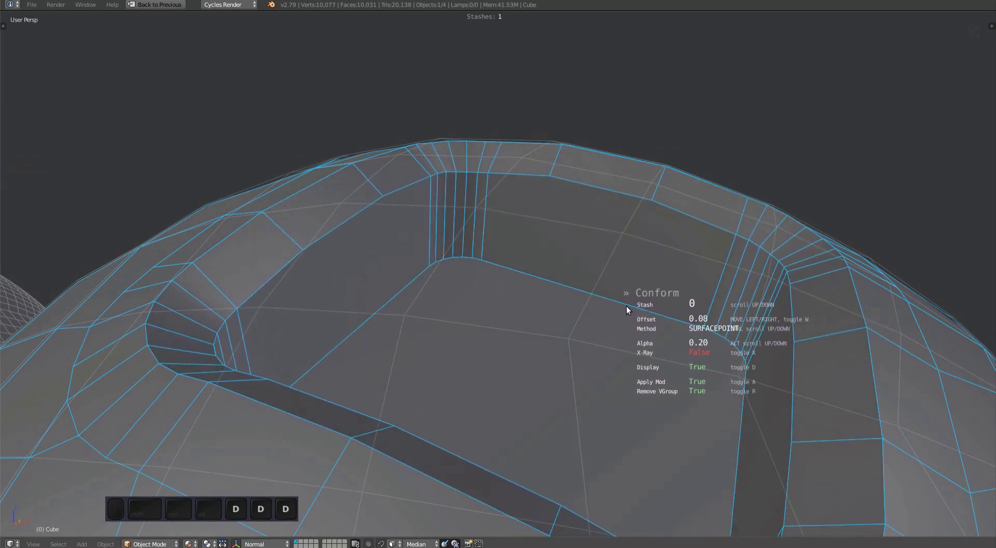
key(d)
key(d)
key(d)
key(d)
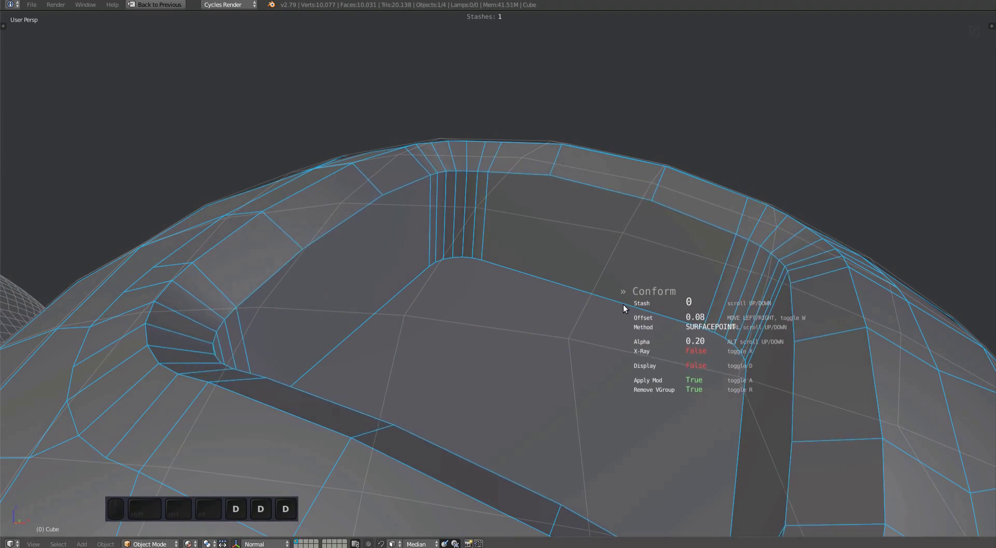
key(d)
key(d)
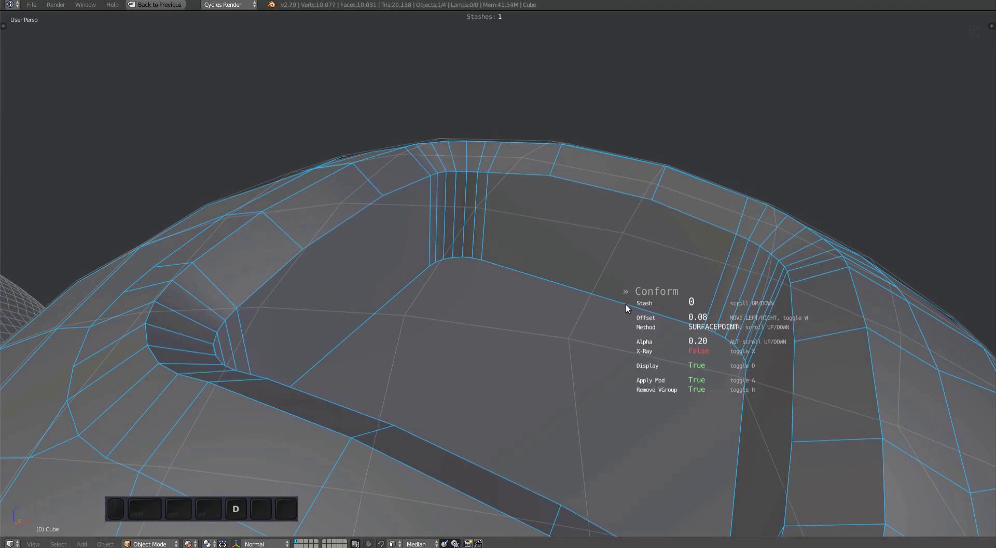
click(626, 306)
Step: Select the face loop of the square cutout's chamfer and adjust it with Change Width
key(a)
key(Tab)
alt+shift+click(716, 292)
key(y)
key(w)
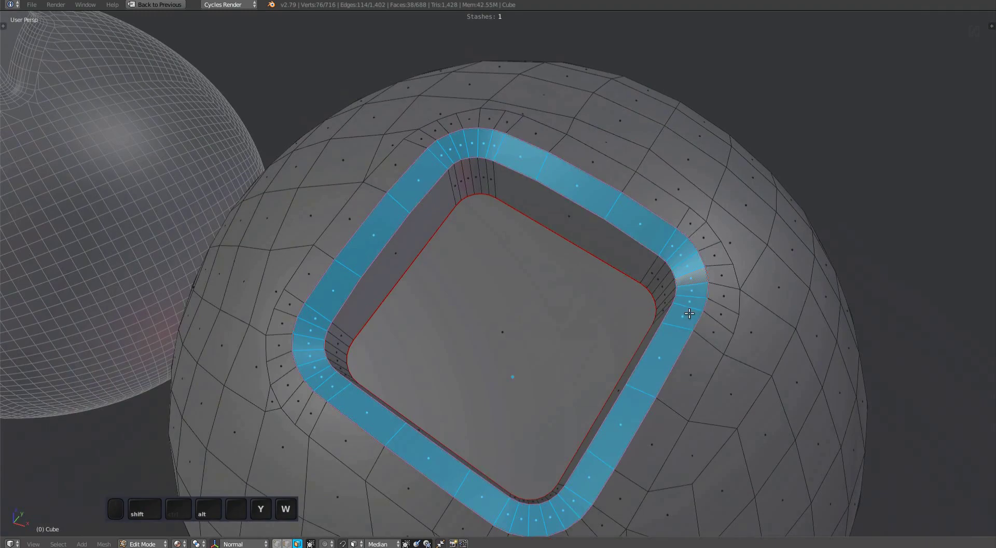
click(690, 311)
Step: Fuse the square cutout's chamfer into a rounded transition and clear the selection
middle_drag(697, 311, 694, 313)
key(y)
key(f)
middle_drag(587, 284, 590, 312)
click(586, 313)
key(a)
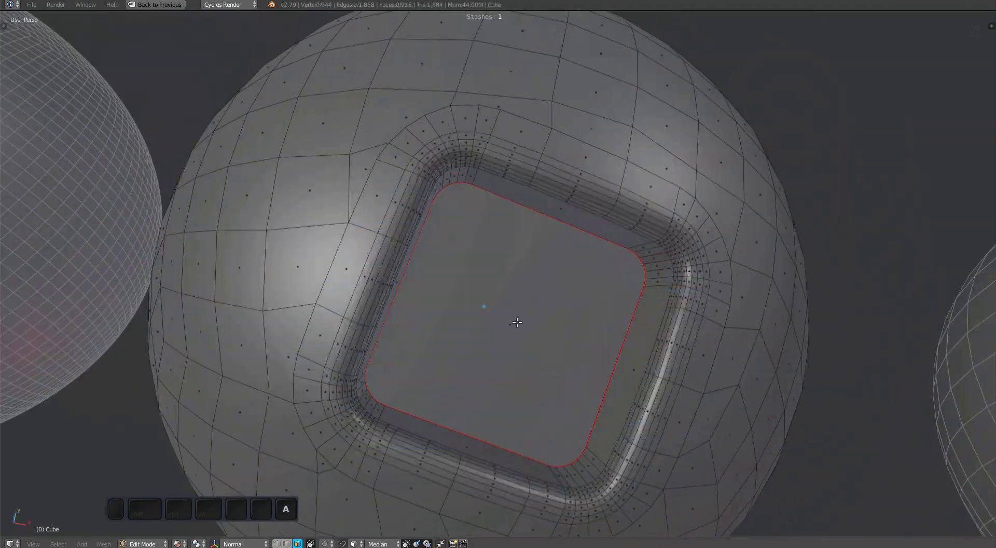
Step: Open the sphere with the large open cutout in Edit Mode and select its chamfer's face loop
middle_drag(515, 320, 540, 291)
scroll(522, 251, down, 3)
key(Tab)
scroll(540, 291, down, 3)
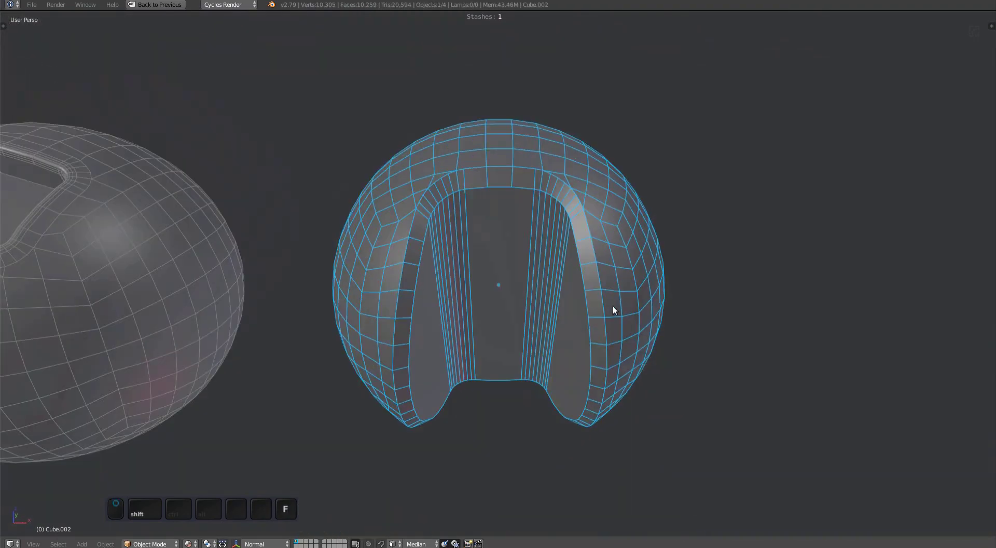
key(Tab)
key(ctrl+l)
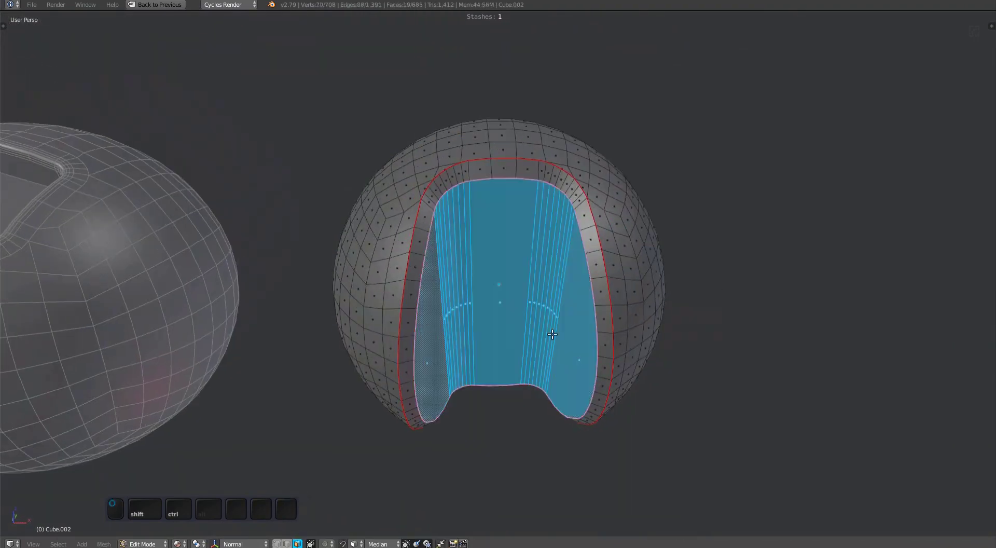
middle_drag(611, 305, 587, 306)
scroll(573, 276, up, 2)
key(a)
alt+shift+right_click(574, 275)
scroll(587, 307, down, 1)
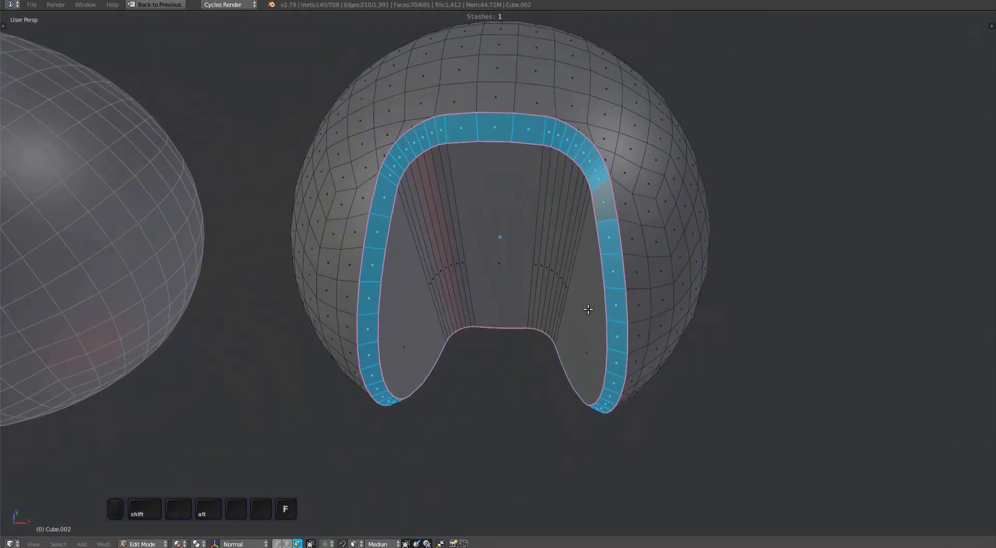
Step: Try to fuse the large cutout's chamfer with 6 segments directly, without an offset strip
key(y)
key(f)
middle_drag(609, 250, 605, 277)
ctrl+middle_drag(604, 278, 669, 306)
middle_drag(669, 306, 472, 372)
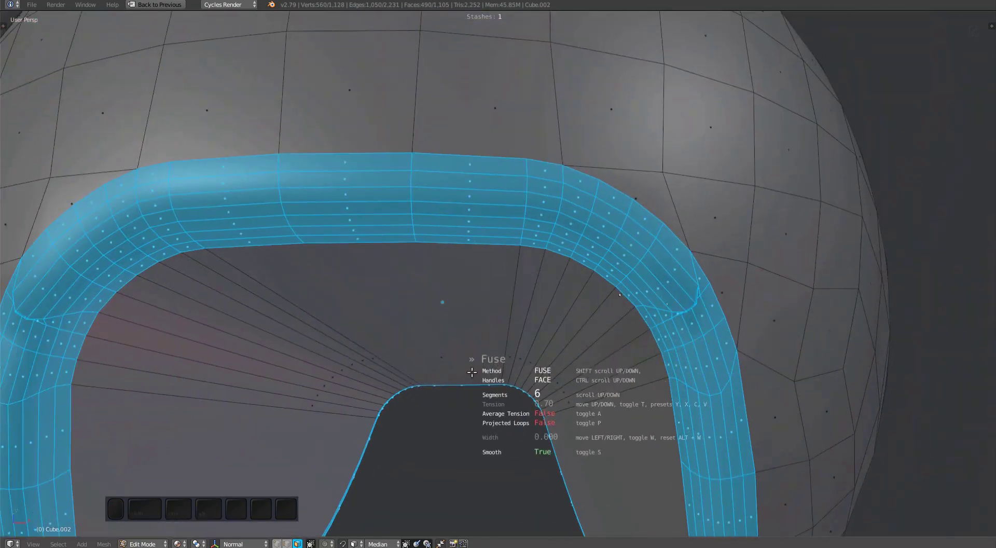
ctrl+middle_drag(570, 321, 502, 280)
middle_drag(502, 280, 534, 293)
click(507, 292)
mouse_move(535, 293)
ctrl+middle_down()
mouse_move(507, 292)
mouse_move(523, 311)
mouse_move(534, 296)
ctrl+middle_up()
key(y)
key(d)
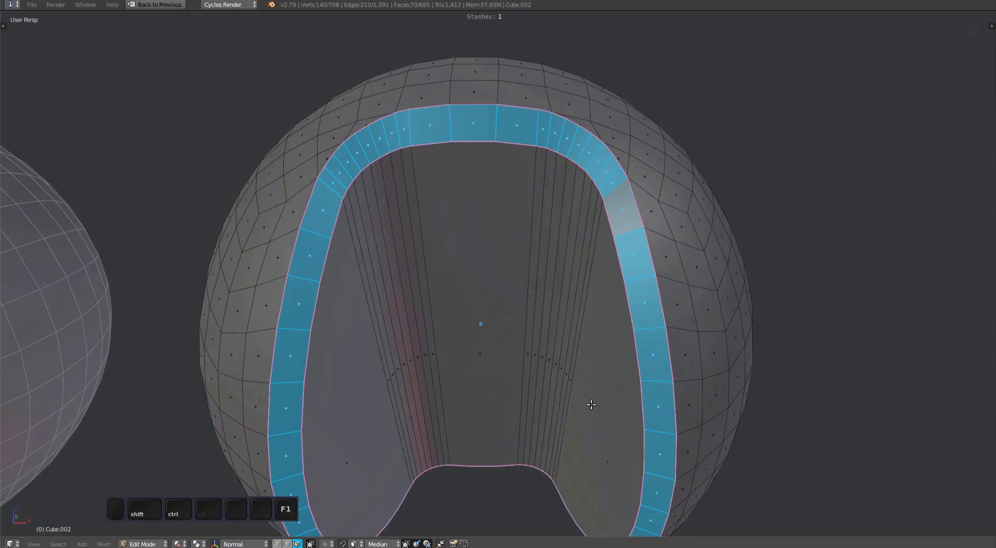
Step: Select the large cutout's inner faces, grow the selection and reduce it to the chamfer's outer edge loop
right_click(489, 385)
key(l)
key(ctrl+plus)
key(2)
shift+middle_drag(594, 310, 510, 280)
Step: Offset the large cutout's outer chamfer loop onto the sphere surface by a width of about 0.078
key(y)
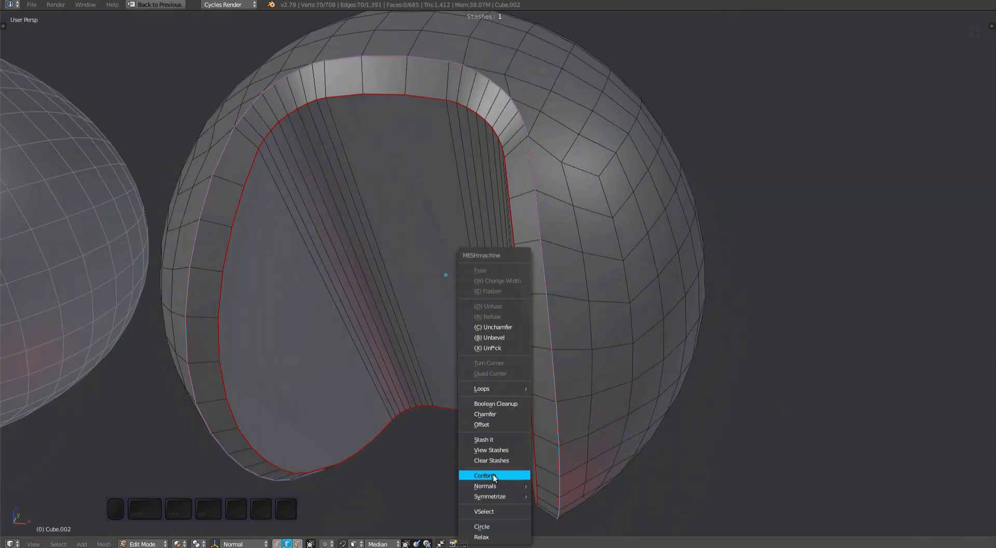
click(495, 424)
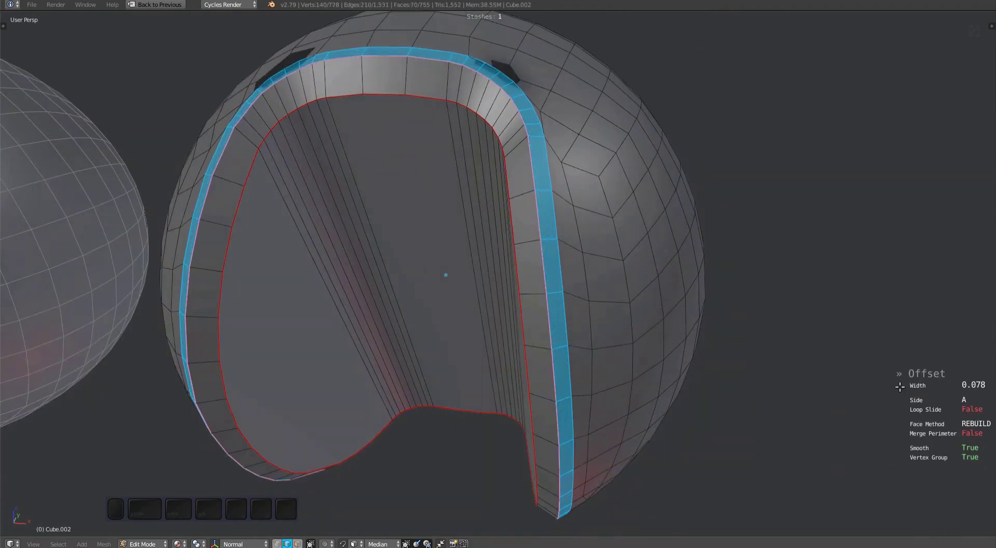
key(w)
middle_drag(802, 379, 552, 263)
click(549, 264)
Step: Merge the sphere vertex overlapping the offset strip's corner with the adjacent border vertex of the strip
scroll(446, 261, up, 8)
key(Tab)
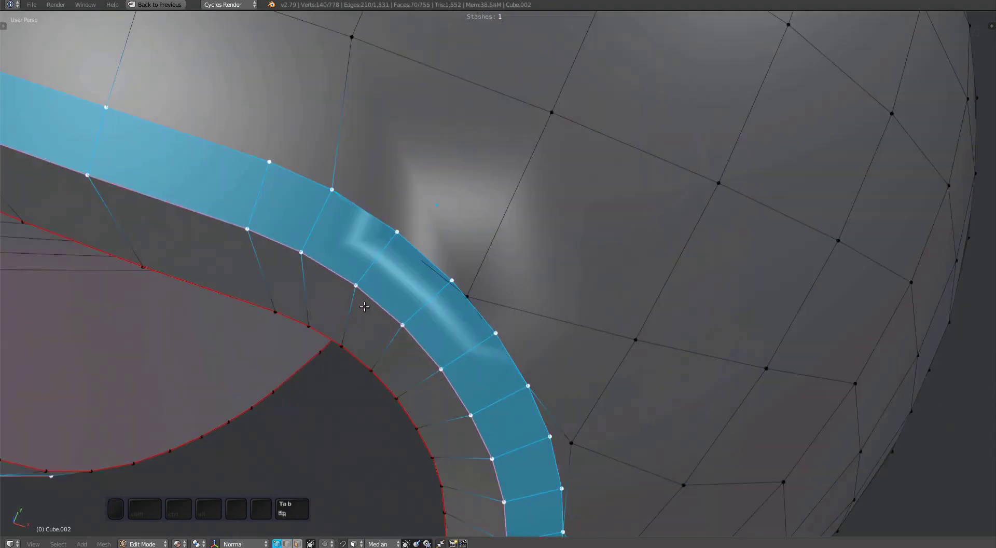
click(466, 297)
shift+click(451, 281)
key(1)
Step: Slide the sphere geometry crowding the strip's rounded corner away from the offset strip
key(Tab)
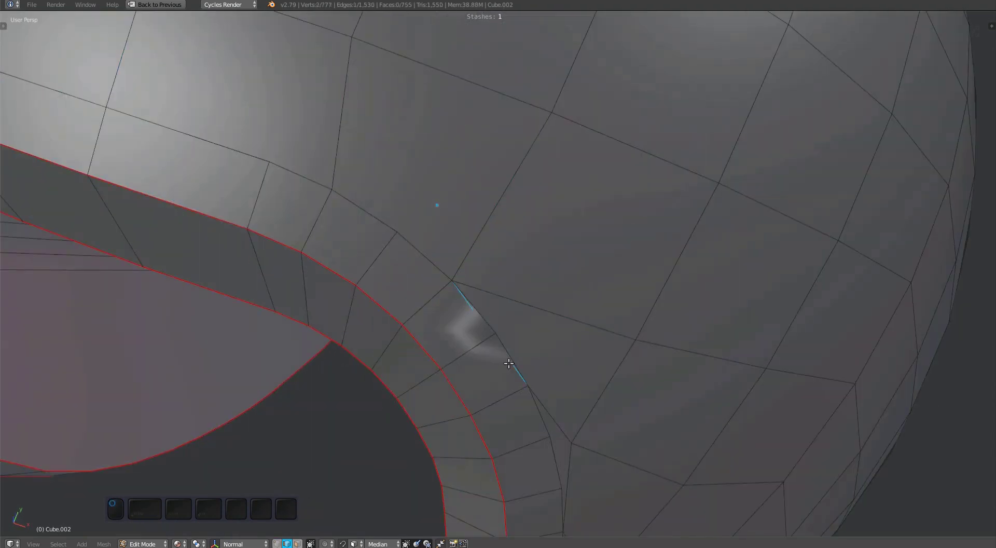
shift+middle_drag(591, 420, 568, 392)
key(g)
key(g)
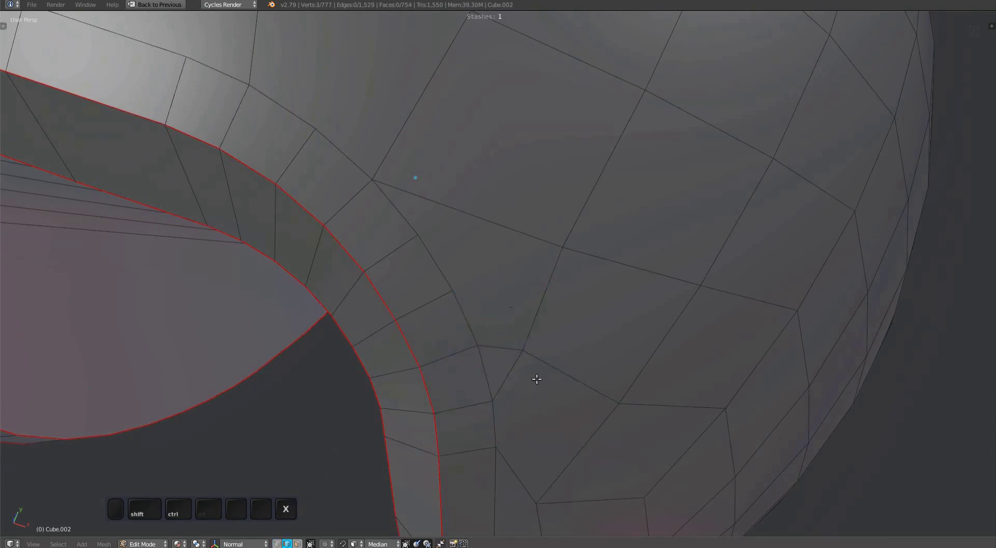
Step: Slide the run of three overlapping edges along the far side of the cutout so it clears the offset strip
scroll(545, 371, down, 3)
key(Tab)
scroll(412, 329, down, 2)
middle_drag(412, 328, 478, 285)
shift+middle_drag(477, 286, 486, 238)
scroll(479, 251, up, 4)
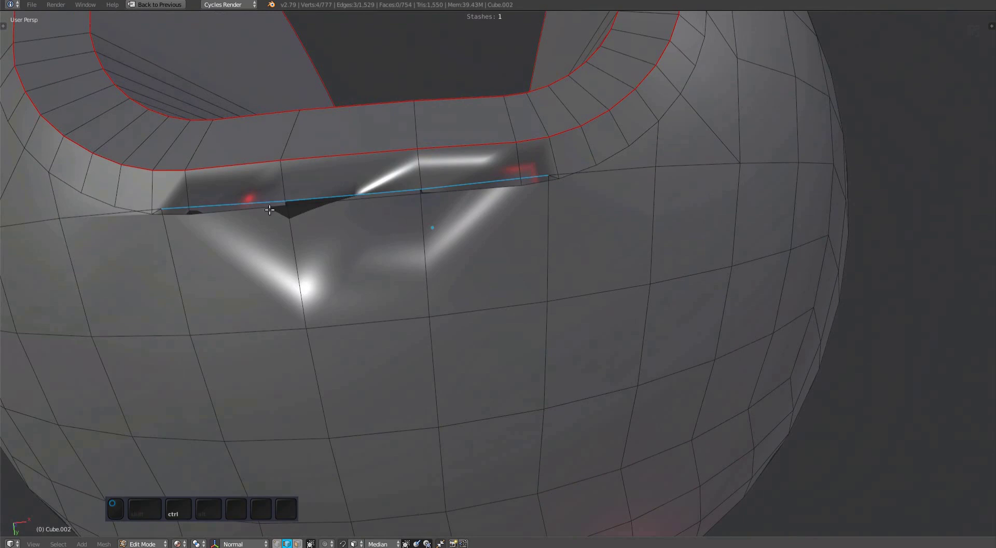
key(g)
key(g)
key(a)
Step: Symmetrize the mesh to carry the corner cleanup over to the other half of the sphere
scroll(461, 244, down, 3)
shift+middle_drag(511, 263, 513, 287)
key(alt+y)
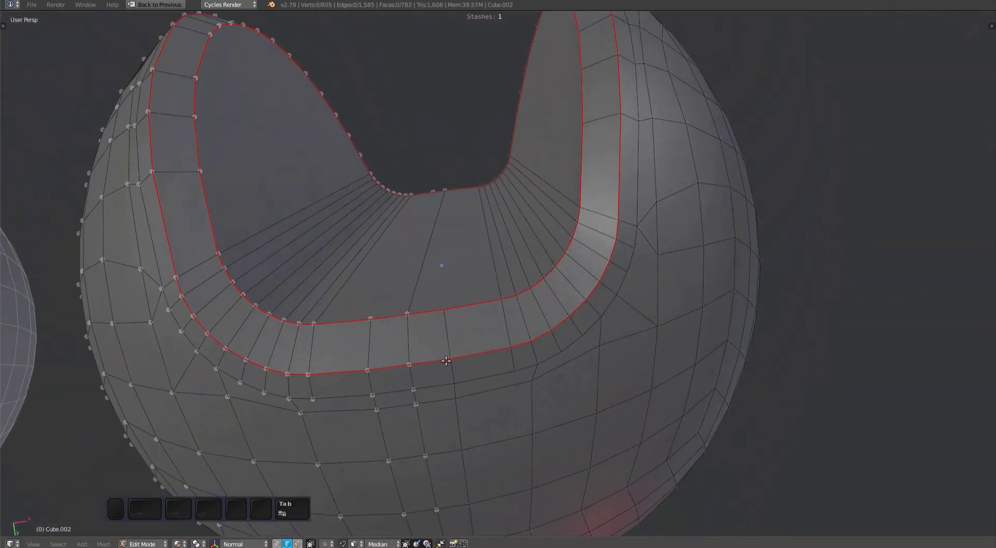
middle_drag(501, 177, 513, 345)
Step: Select the whole face loop of the offset strip around the large cutout
key(Tab)
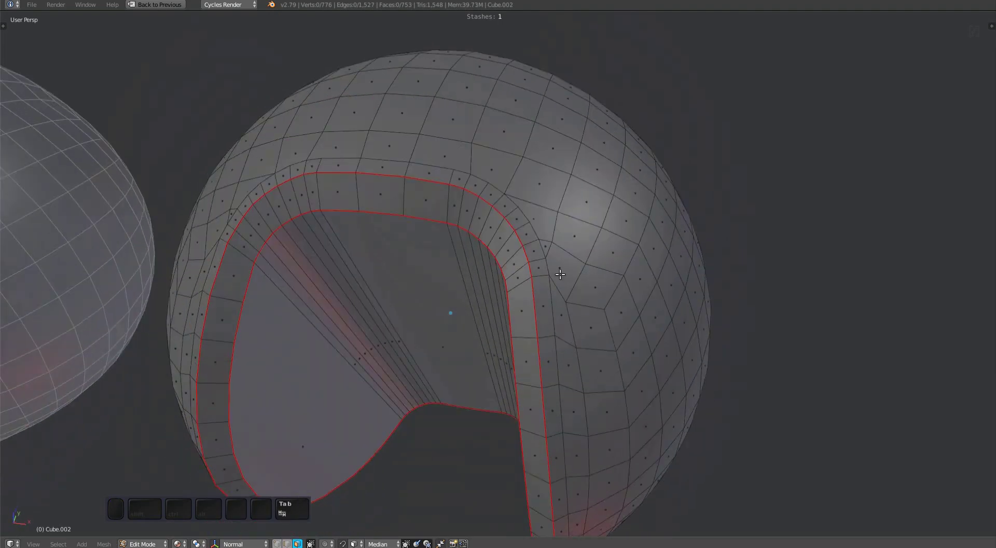
alt+shift+click(560, 275)
middle_drag(560, 274, 586, 259)
shift+middle_drag(586, 259, 549, 332)
ctrl+middle_drag(550, 332, 634, 247)
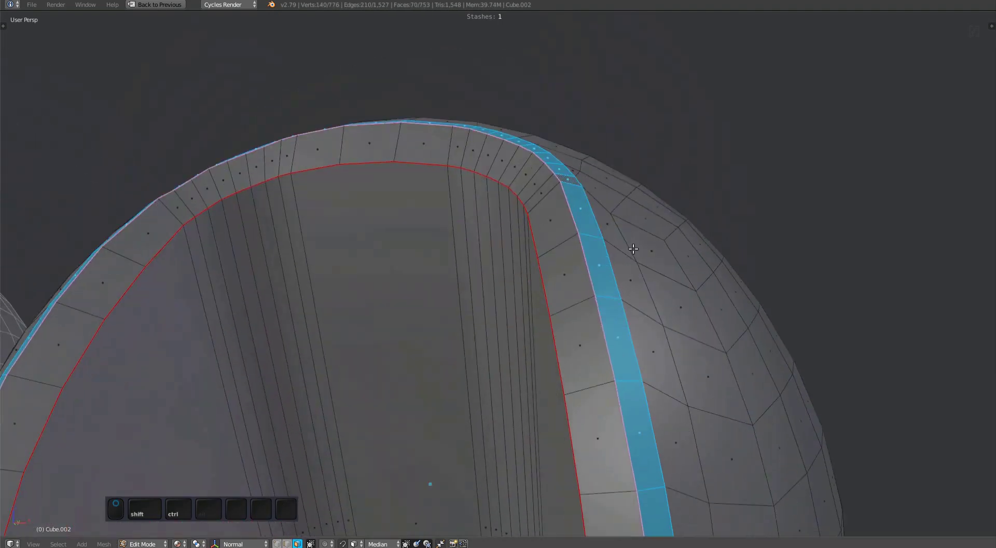
Step: Conform the large cutout's offset strip to the stashed sphere, toggling the stash display to compare
key(y)
click(617, 298)
middle_drag(618, 297, 630, 257)
key(d)
key(d)
click(590, 251)
Step: Select the face loop of the large cutout's chamfer and fuse it into a rounded transition
key(a)
ctrl+middle_drag(630, 257, 550, 135)
alt+shift+click(607, 318)
key(y)
key(f)
click(587, 259)
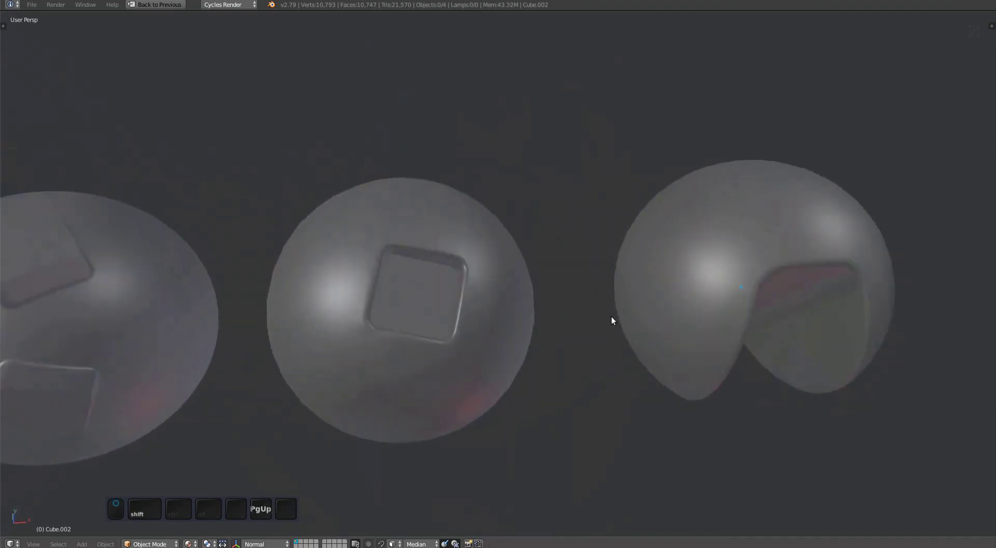
Step: Examine the finished transitions on all four spheres, both smooth shaded and with every sphere selected to show the wireframes
mouse_move(611, 316)
shift+middle_down()
mouse_move(594, 319)
mouse_move(624, 141)
mouse_move(525, 299)
mouse_move(341, 345)
mouse_move(503, 382)
mouse_move(421, 441)
mouse_move(427, 356)
mouse_move(412, 399)
mouse_move(395, 382)
mouse_move(593, 345)
mouse_move(637, 274)
mouse_move(437, 404)
mouse_move(517, 388)
mouse_move(326, 382)
mouse_move(608, 299)
mouse_move(606, 322)
mouse_move(647, 279)
mouse_move(645, 196)
mouse_move(611, 303)
mouse_move(467, 327)
mouse_move(434, 356)
mouse_move(437, 342)
mouse_move(539, 315)
shift+middle_up()
scroll(602, 319, up, 3)
key(Page_Up)
scroll(434, 352, down, 1)
key(w)
key(a)
key(a)
key(a)
key(f)
scroll(469, 332, up, 1)
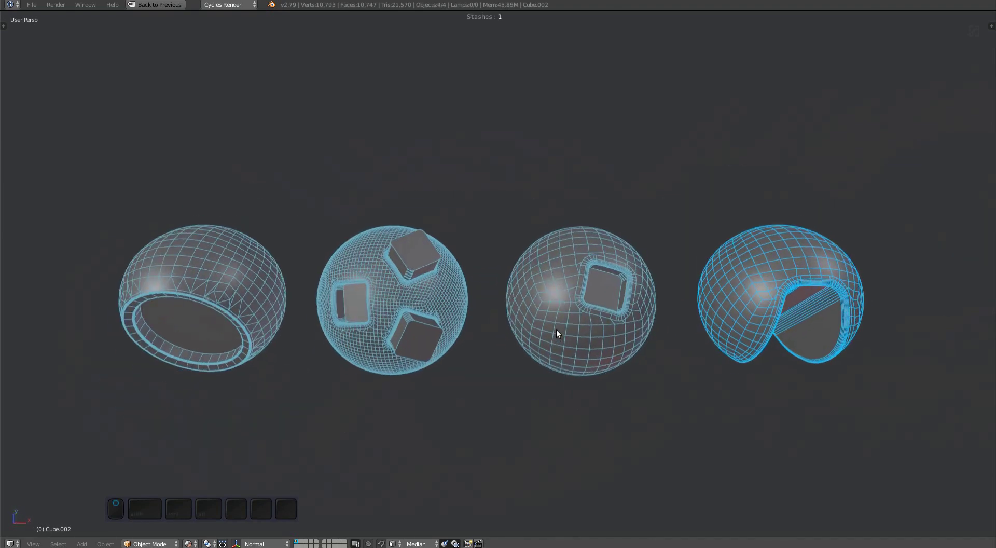
Step: Deselect all four spheres and save the file
key(a)
key(ctrl+s)
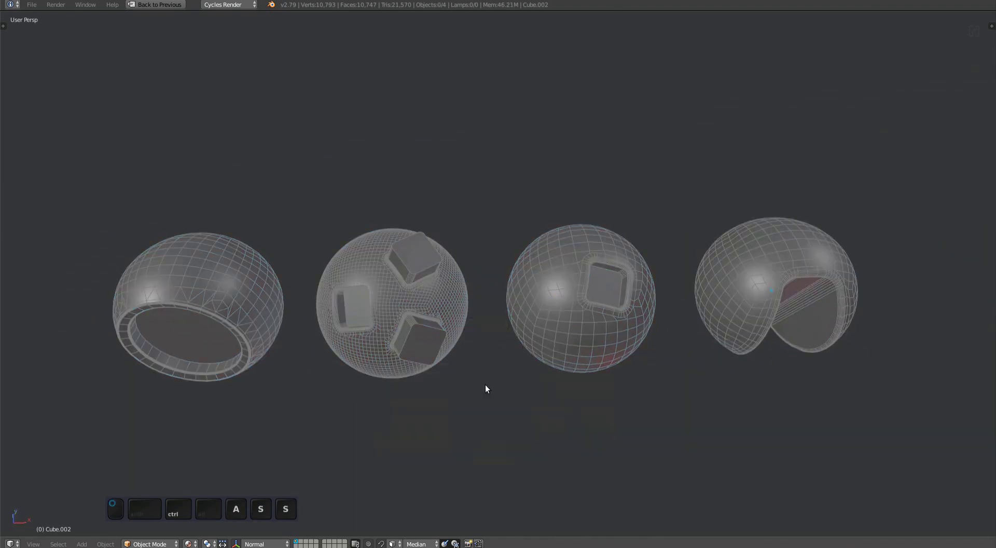